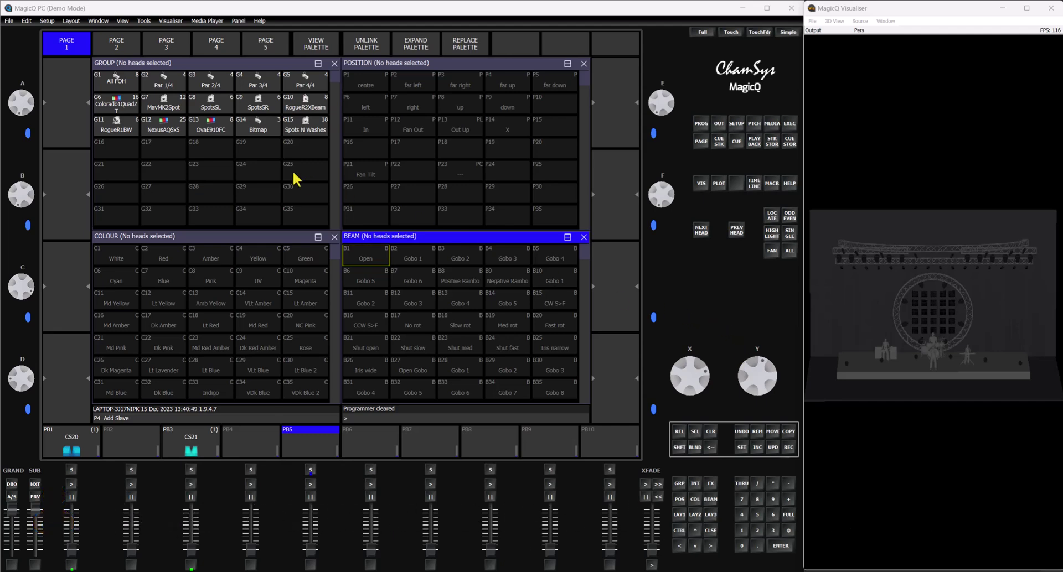
Select the MavMK2Spot group, locate the heads and set their tilt to -55.
left_click(168, 109)
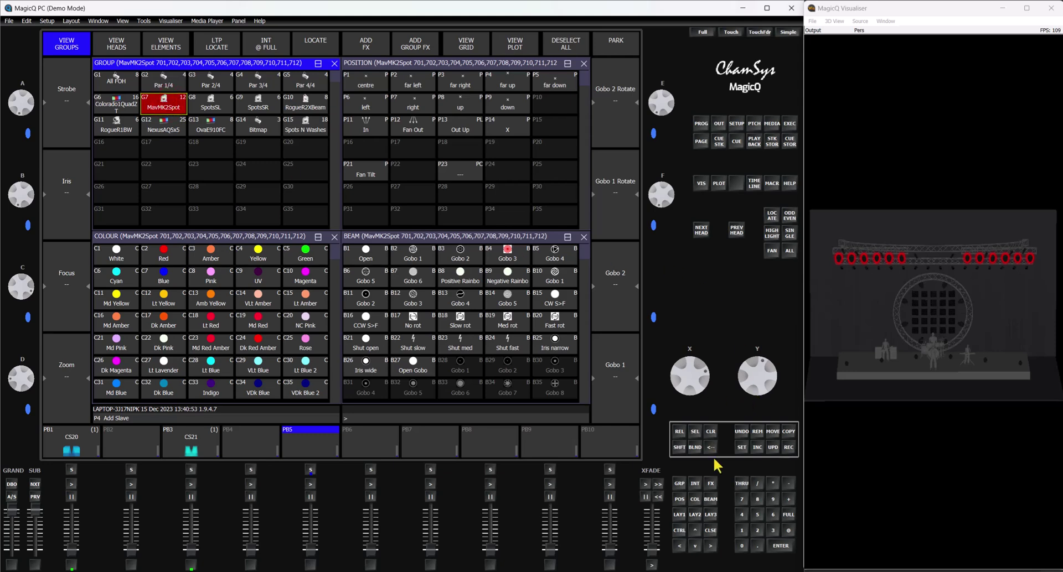
left_click(771, 215)
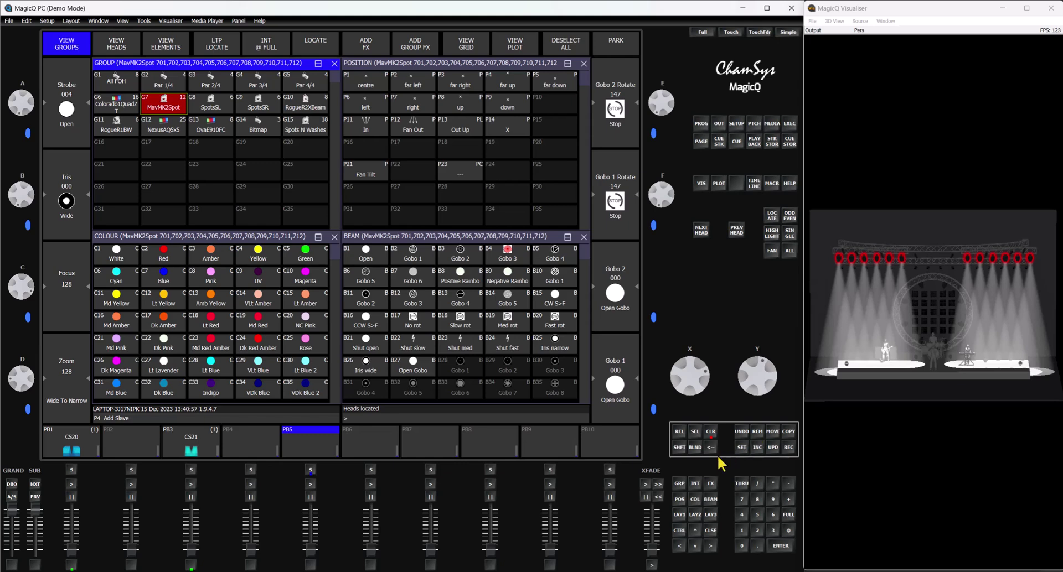
left_click(679, 499)
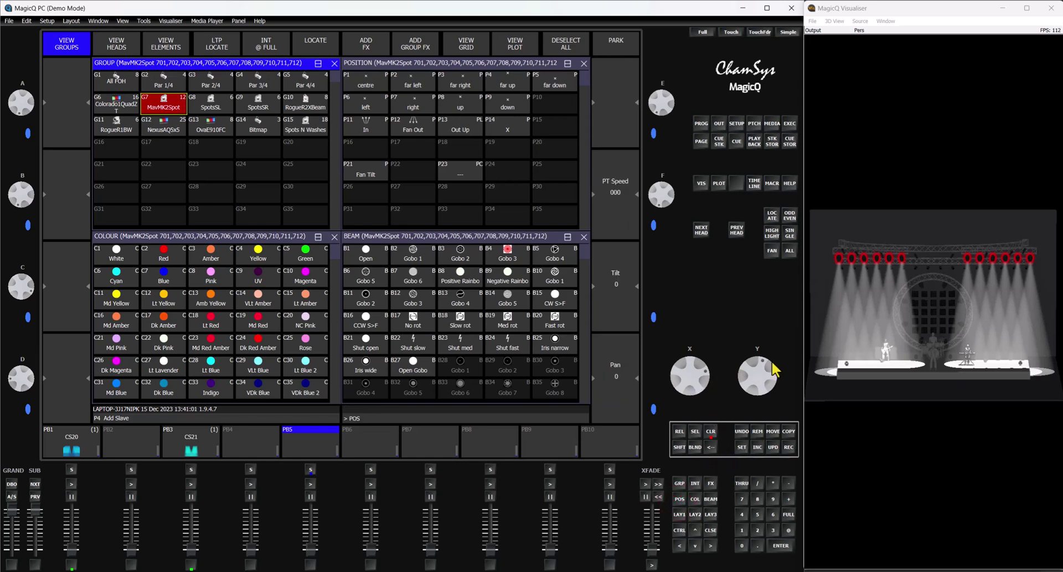
left_click_drag(769, 371, 762, 343)
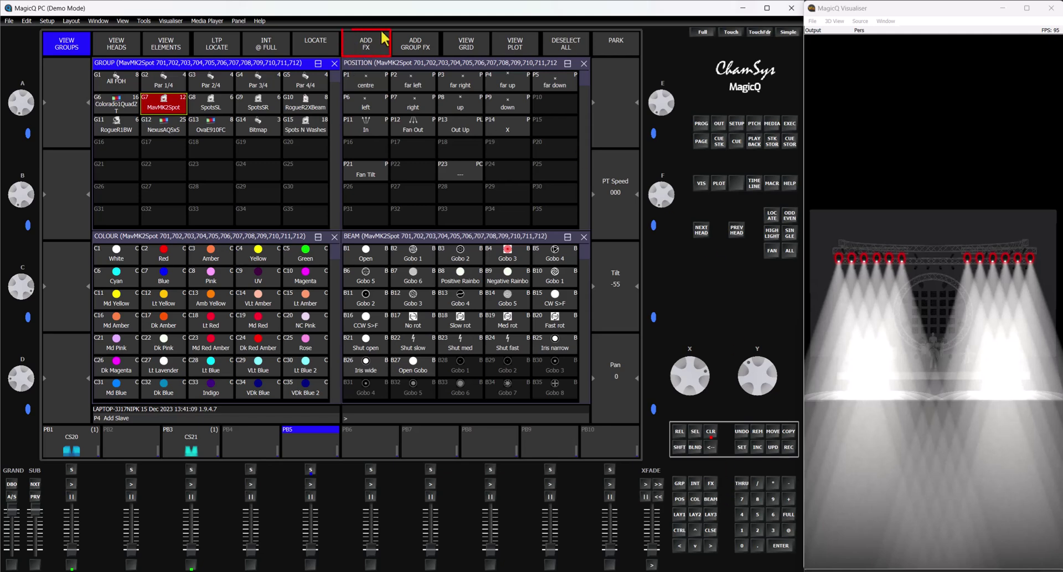
Browse the Any attrib effects and add the circle effect from the Position effects to the selected spots.
left_click(372, 49)
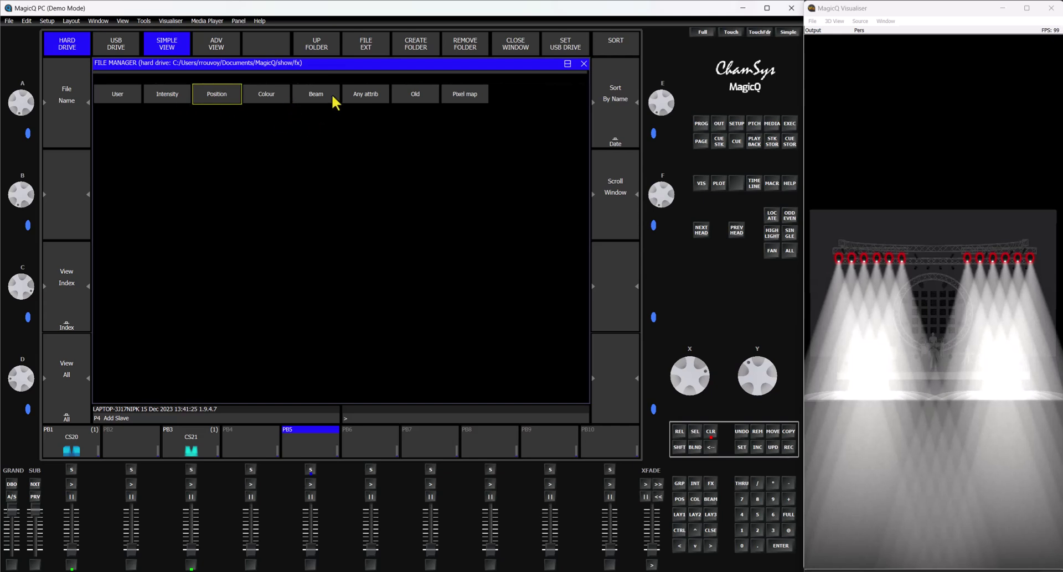
left_click(372, 98)
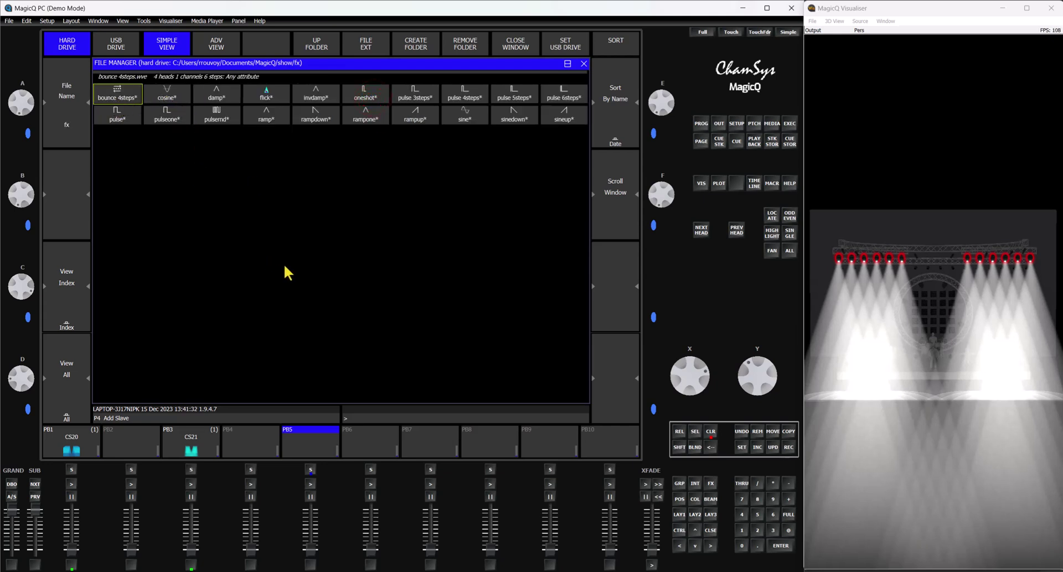
left_click(321, 42)
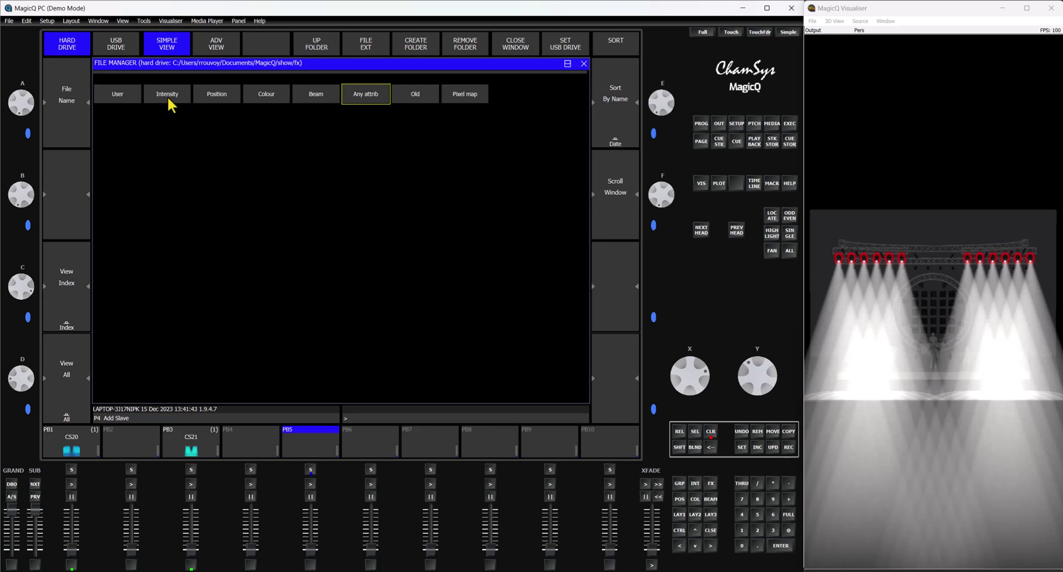
left_click(221, 94)
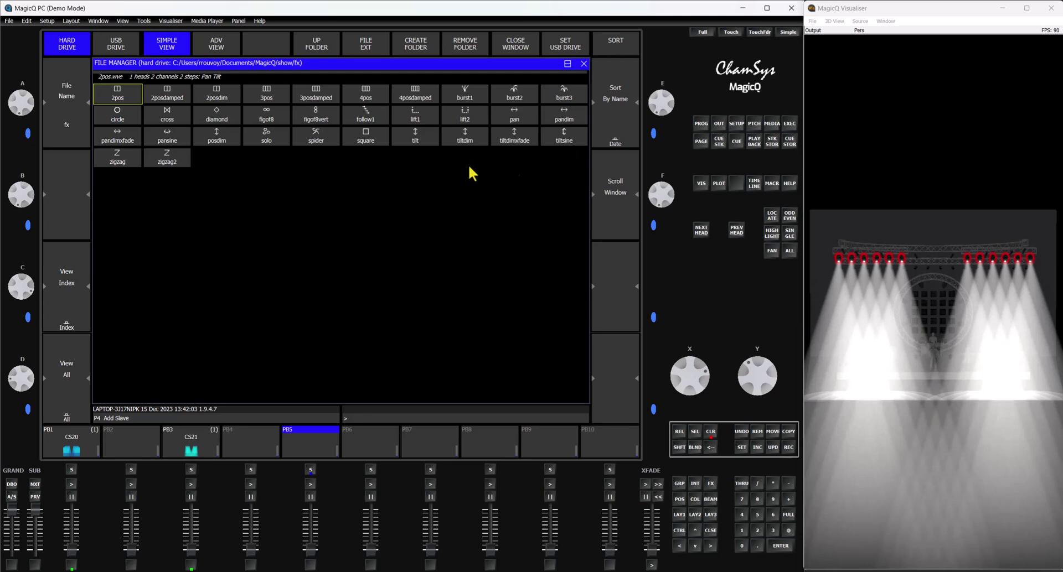
left_click(116, 115)
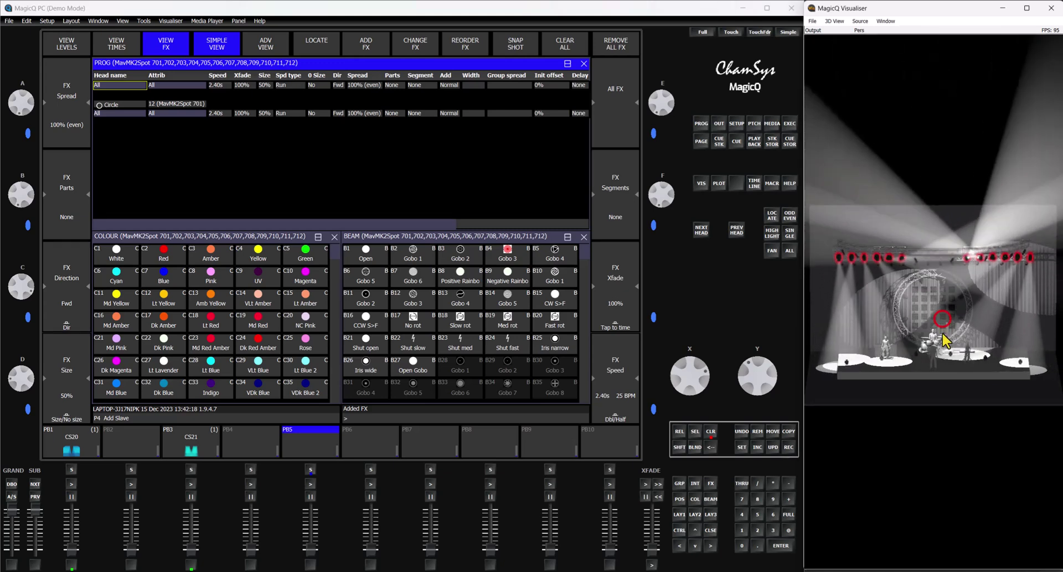
Try the circle effect with its spread reduced to 0%, and restore the spread to 100% (even).
left_click_drag(913, 332, 945, 386)
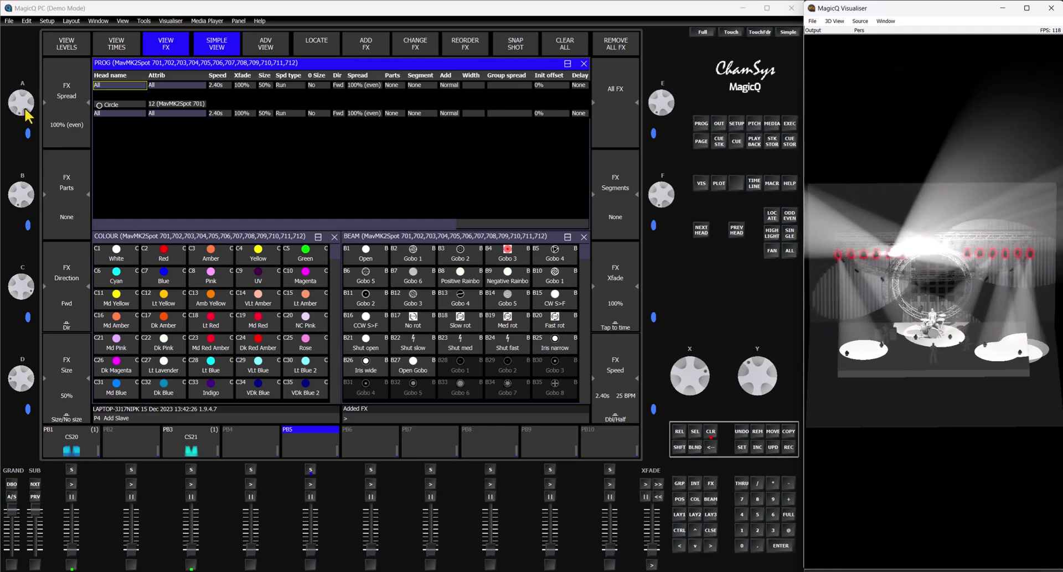
left_click_drag(26, 115, 1, 106)
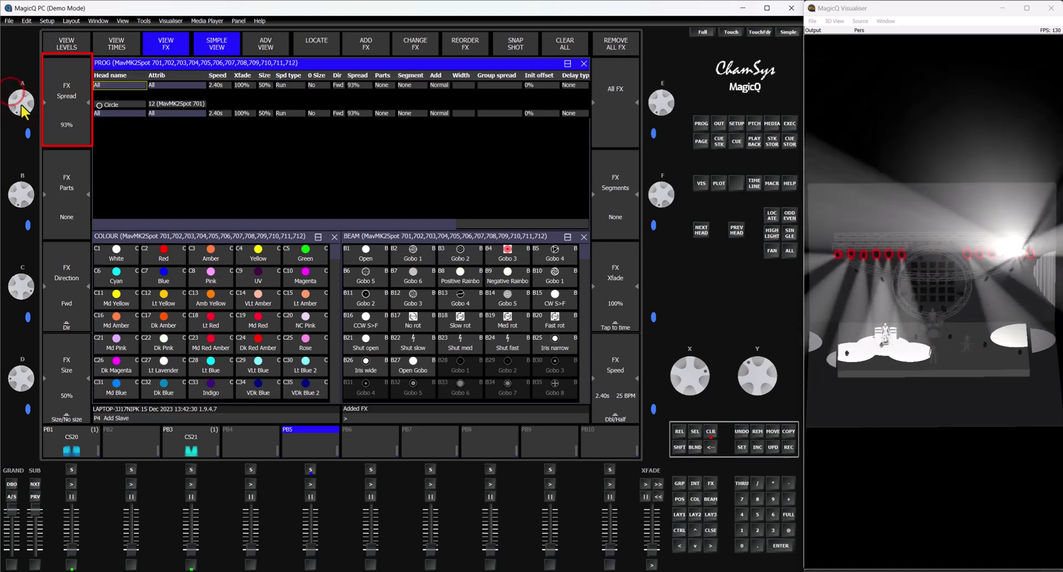
mouse_move(33, 102)
left_mouse_down()
mouse_move(28, 78)
mouse_move(27, 137)
mouse_move(28, 79)
mouse_move(29, 111)
mouse_move(27, 88)
left_mouse_up()
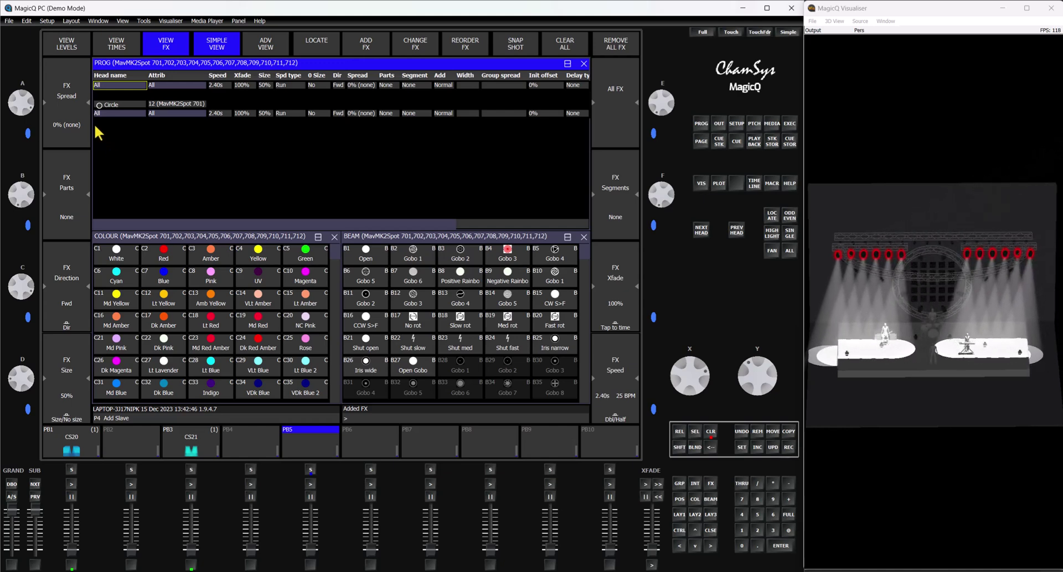
left_click(66, 99)
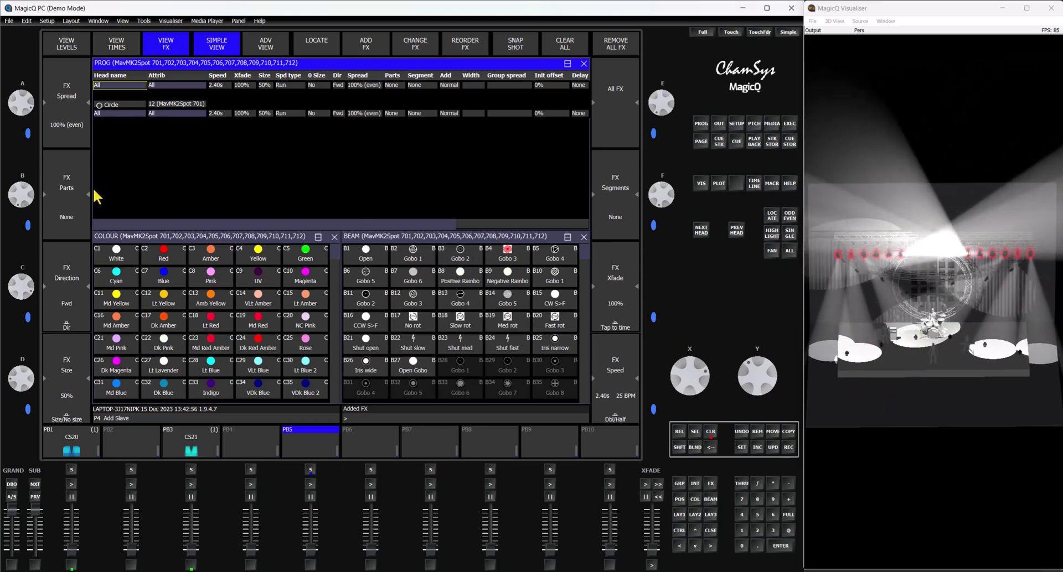
Try the circle effect with parts of 2's and 3's, and return the parts to None.
left_click(83, 214)
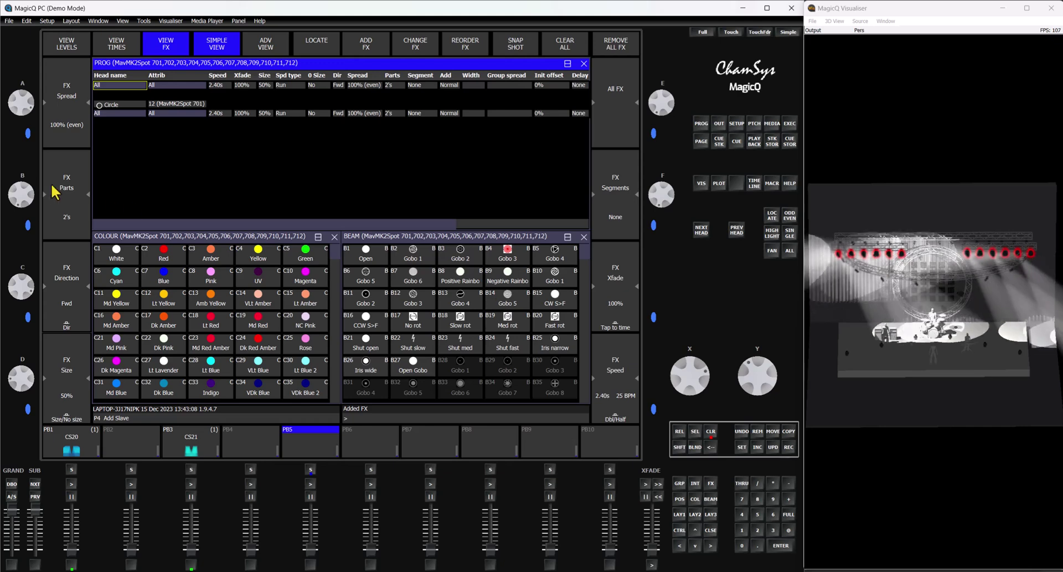
left_click(59, 228)
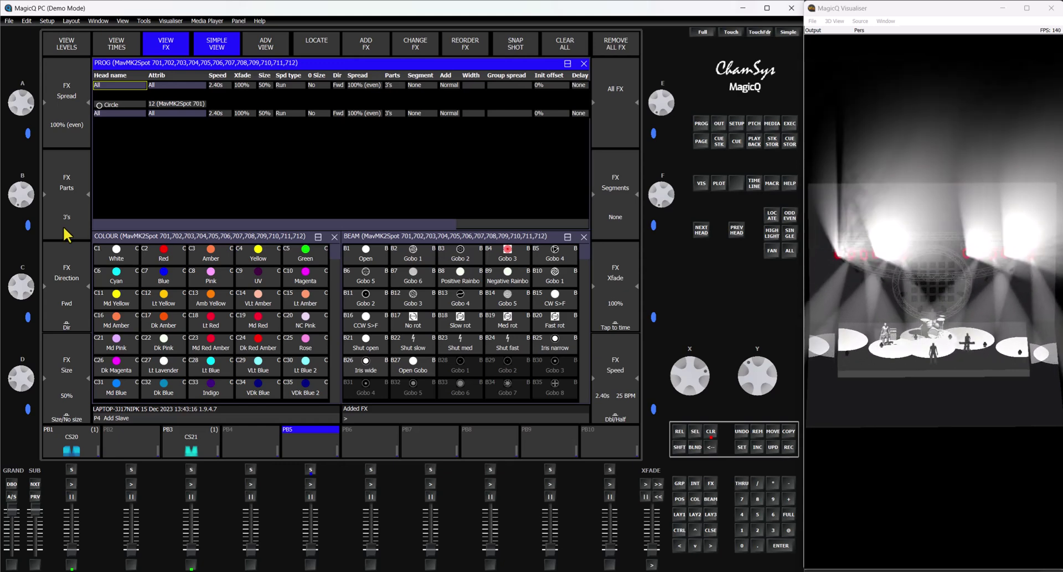
left_click(75, 159)
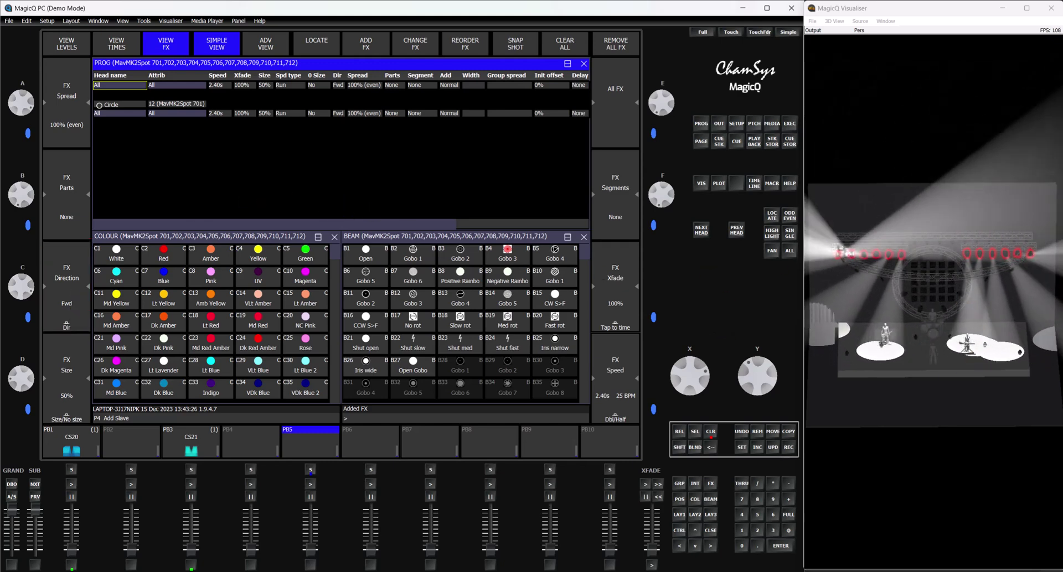
Try the Bkwd, Odd/Even and Centre in directions on the circle effect, settling on Centre out.
left_click(67, 288)
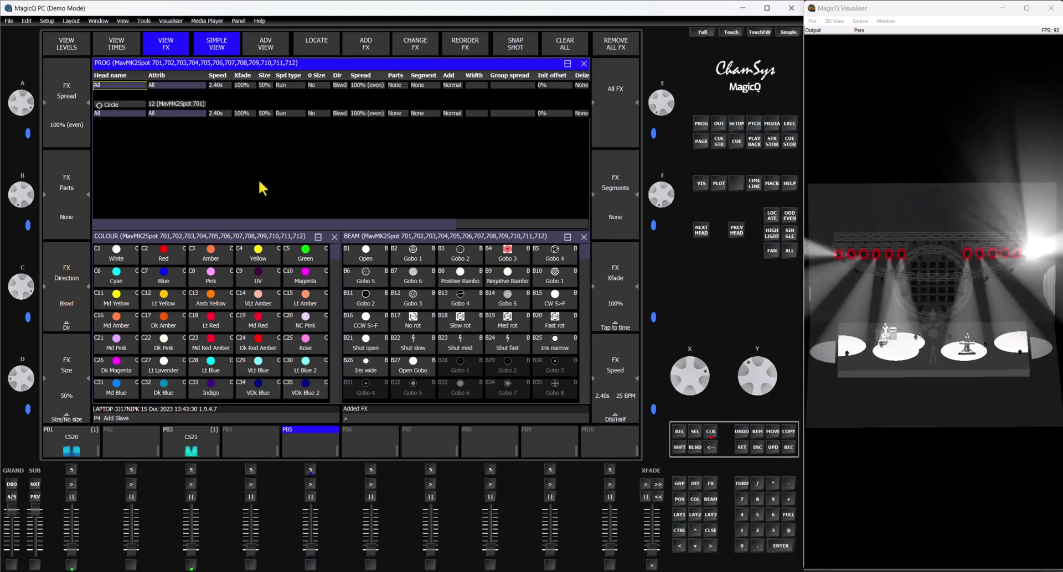
left_click(68, 299)
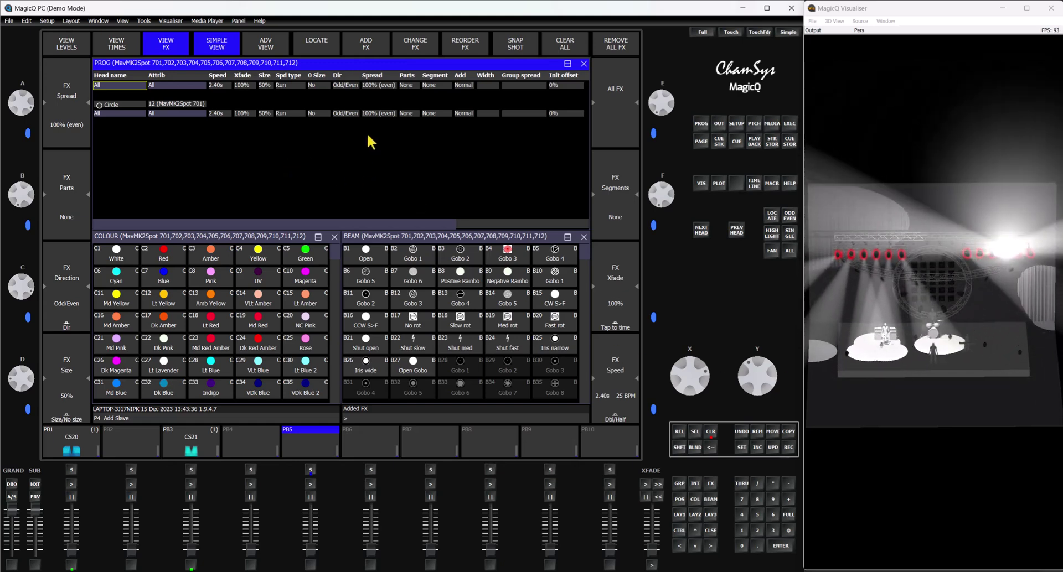
left_click(741, 448)
left_click(339, 115)
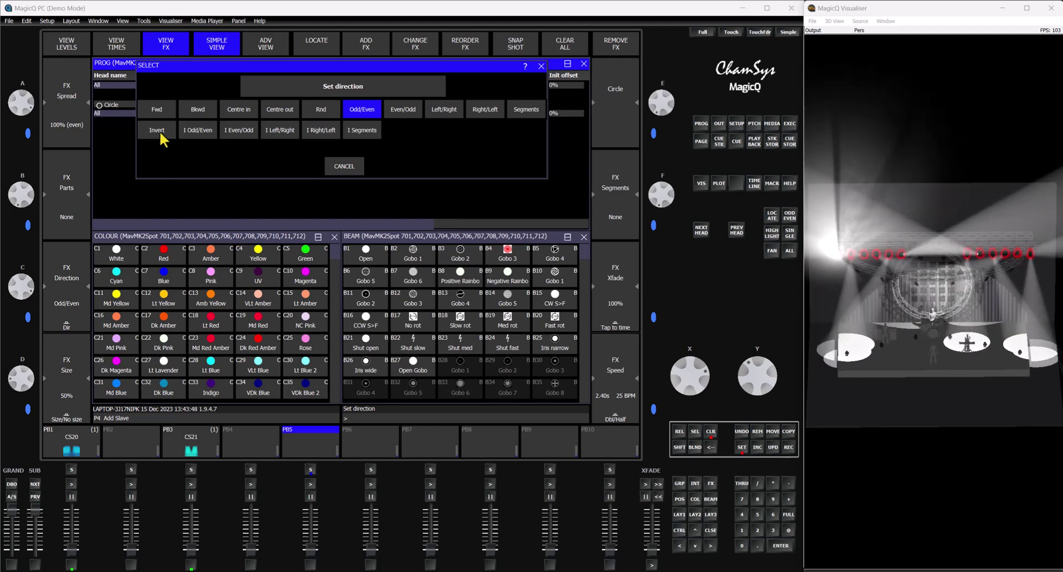
left_click(245, 112)
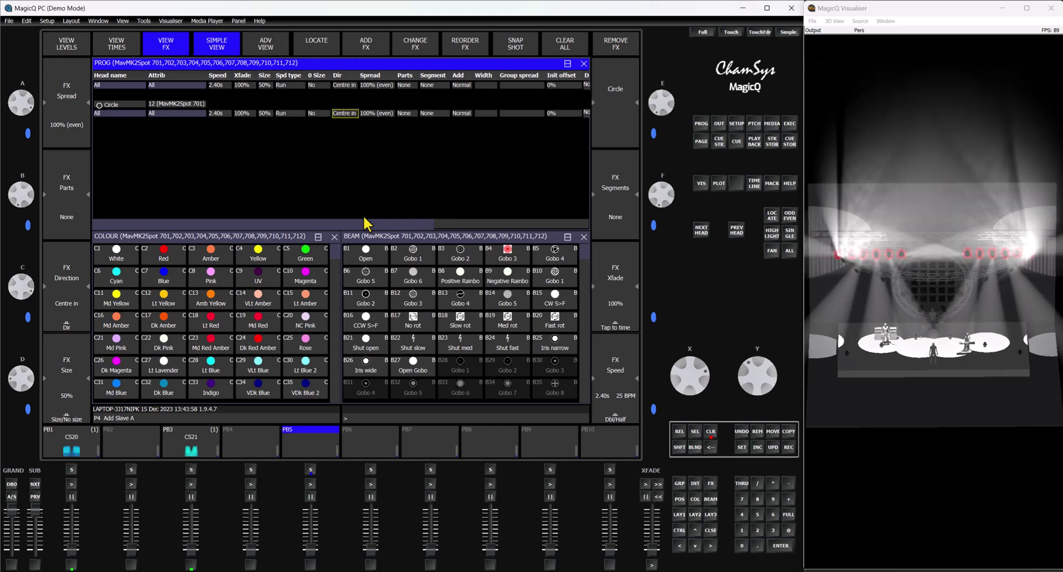
left_click_drag(1017, 363, 898, 362)
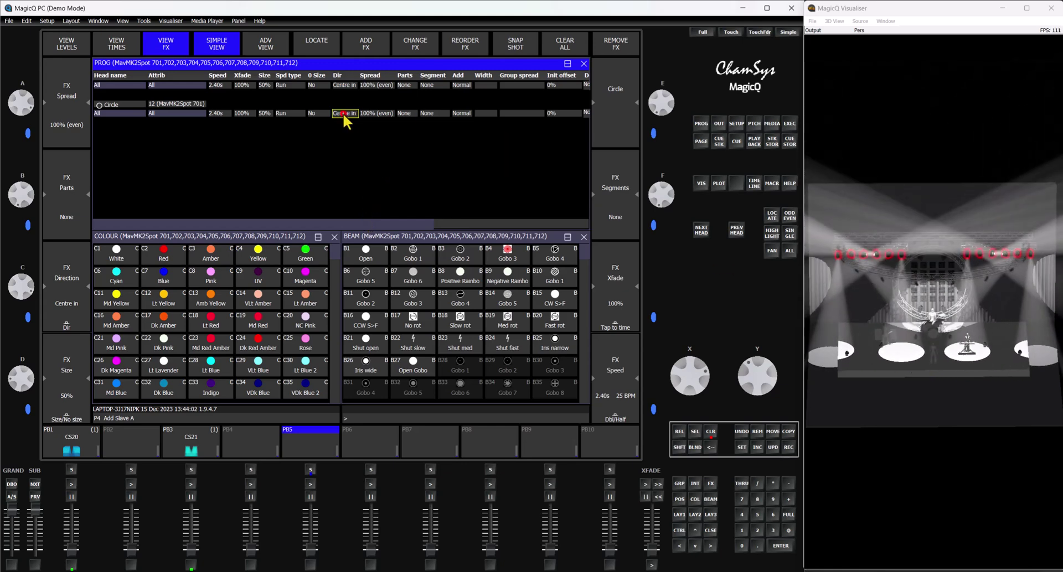
left_click(62, 309)
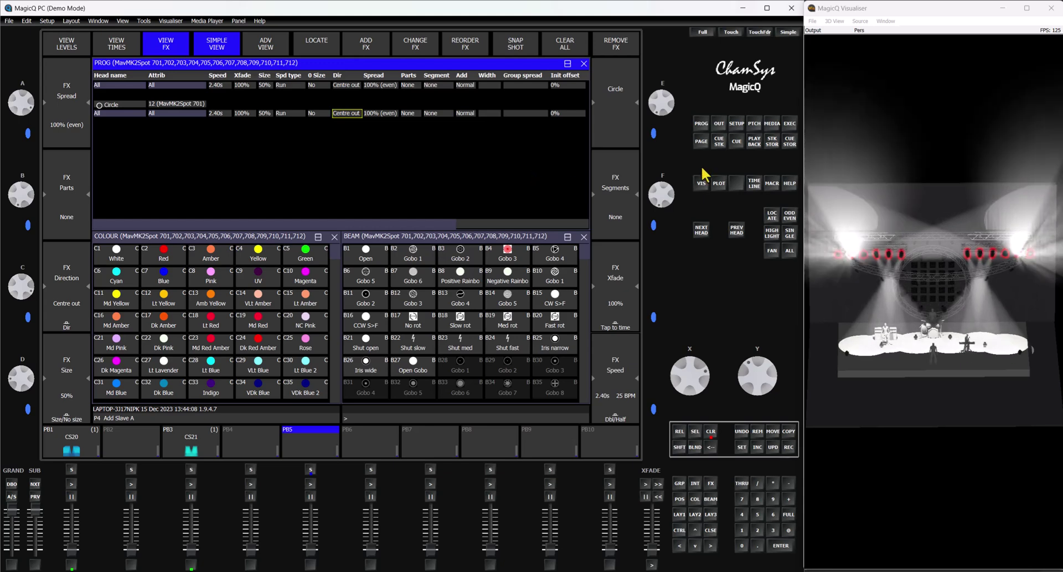
Try the circle effect at different sizes down to 0%, and return the size to 50%.
left_click(77, 382)
left_click(72, 354)
left_click_drag(20, 368, 25, 409)
mouse_move(25, 372)
left_mouse_down()
mouse_move(13, 399)
mouse_move(18, 368)
mouse_move(33, 392)
mouse_move(19, 387)
mouse_move(22, 402)
mouse_move(31, 367)
mouse_move(15, 363)
mouse_move(35, 387)
mouse_move(28, 372)
mouse_move(33, 381)
mouse_move(23, 372)
mouse_move(20, 384)
mouse_move(34, 382)
mouse_move(28, 375)
mouse_move(32, 384)
left_mouse_up()
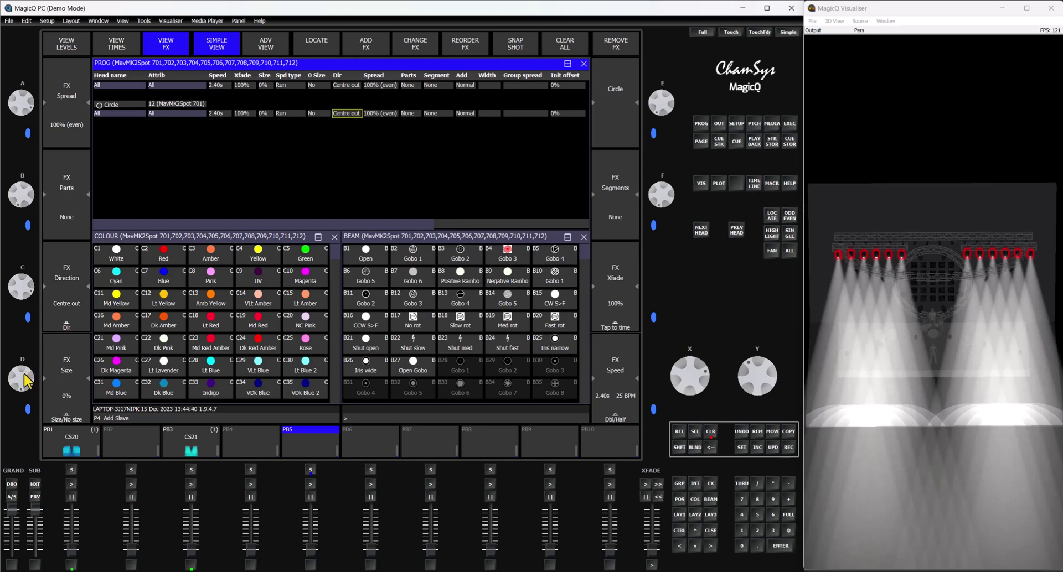
mouse_move(24, 371)
left_mouse_down()
mouse_move(28, 401)
mouse_move(24, 384)
left_mouse_up()
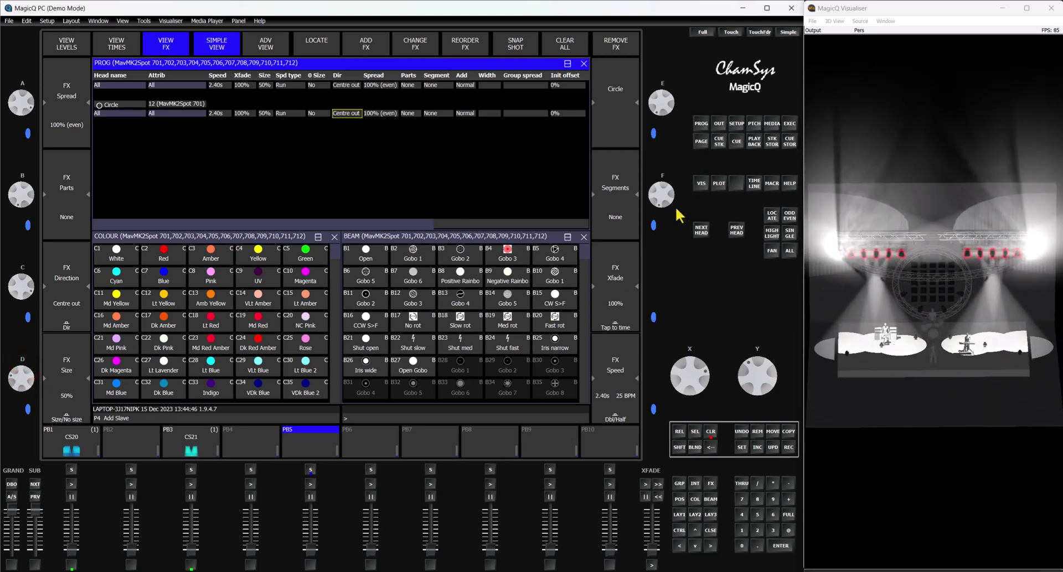
Try the circle effect with segments of 2's and 3's, and return the segments to None.
left_click(624, 217)
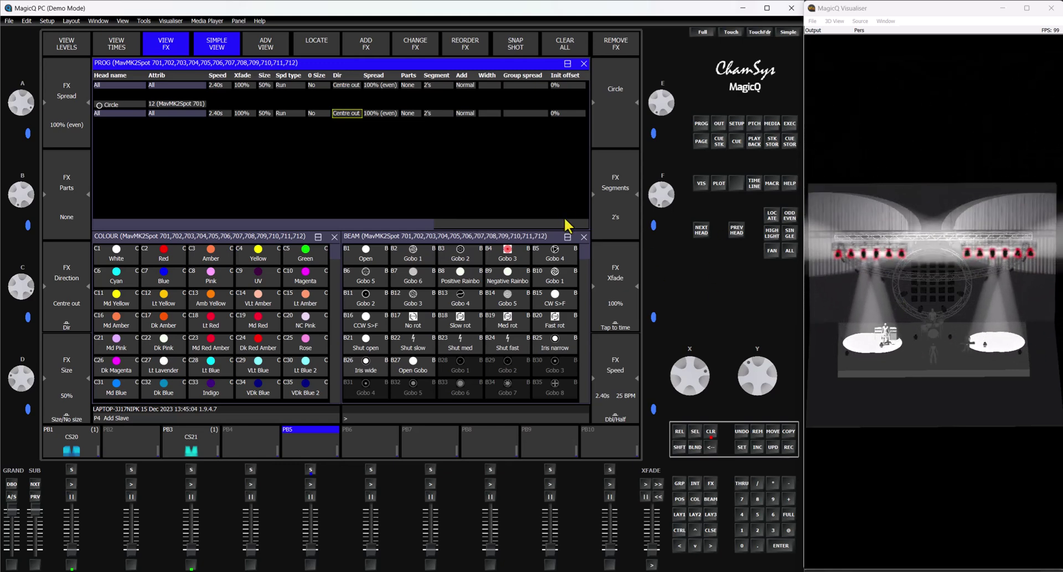
left_click(629, 164)
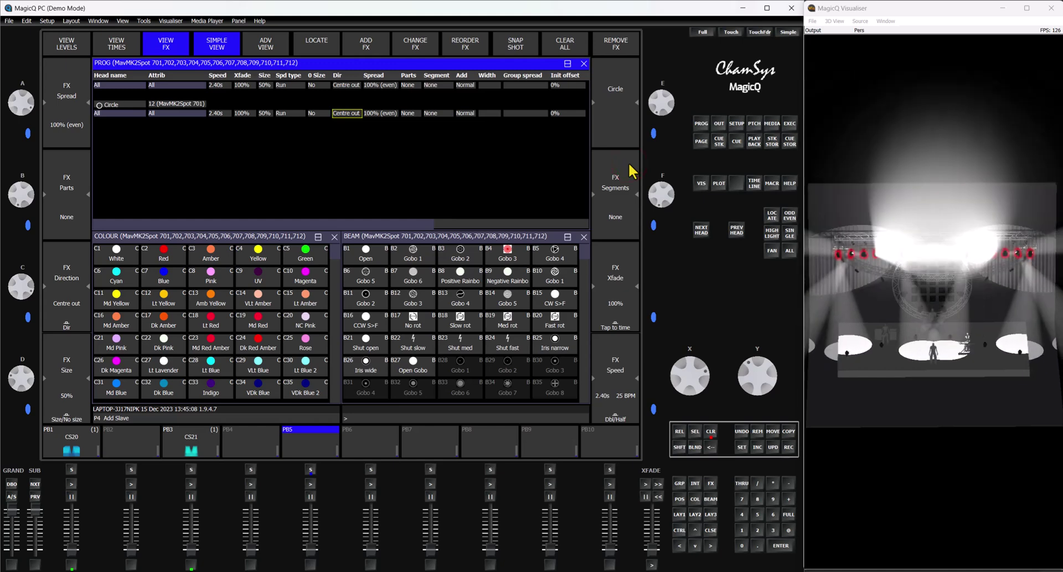
left_click(622, 225)
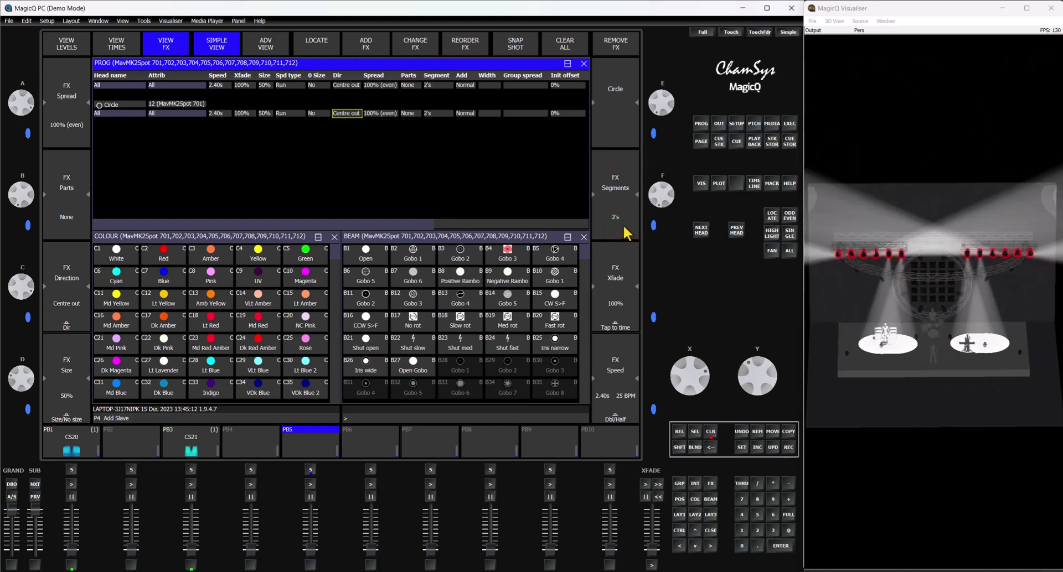
left_click(622, 224)
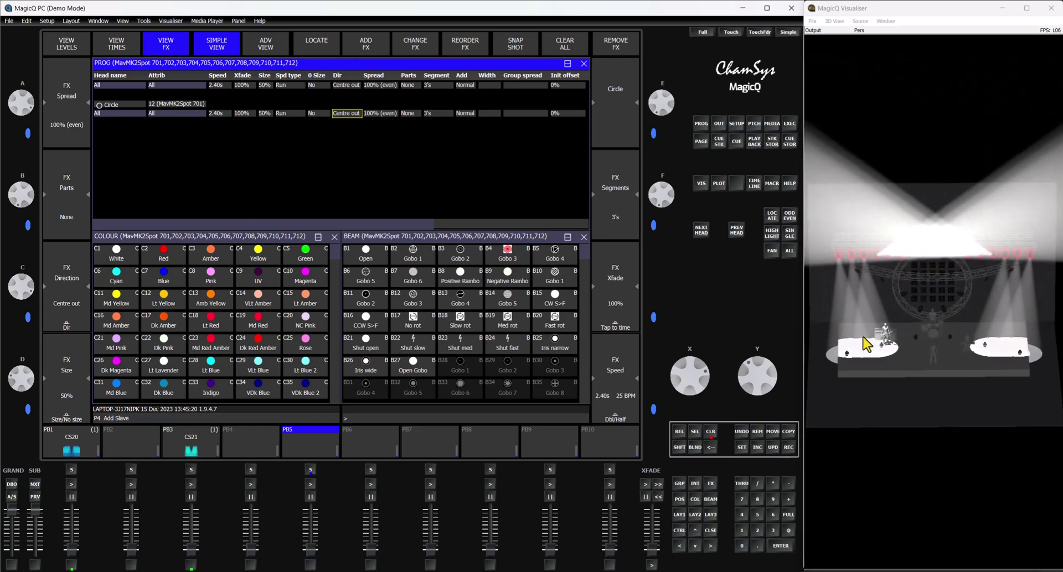
left_click(621, 169)
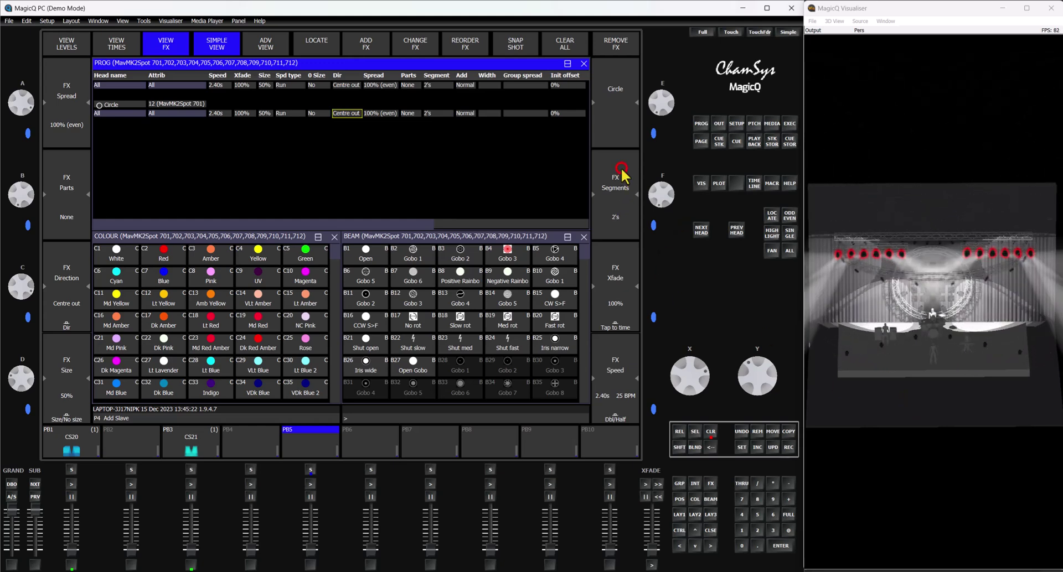
left_click(621, 169)
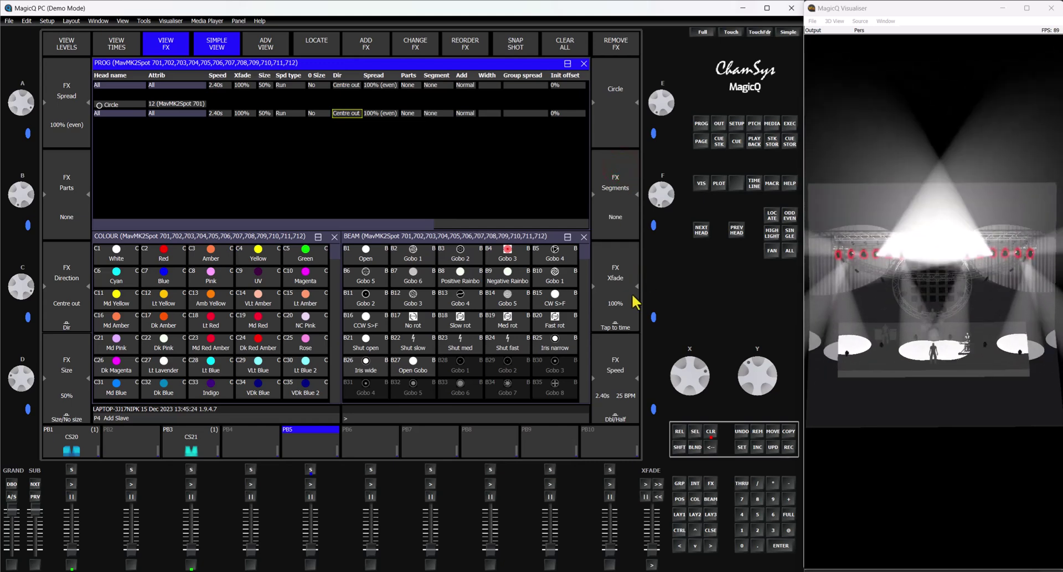
Reduce the circle effect's crossfade to 30%.
left_click(633, 303)
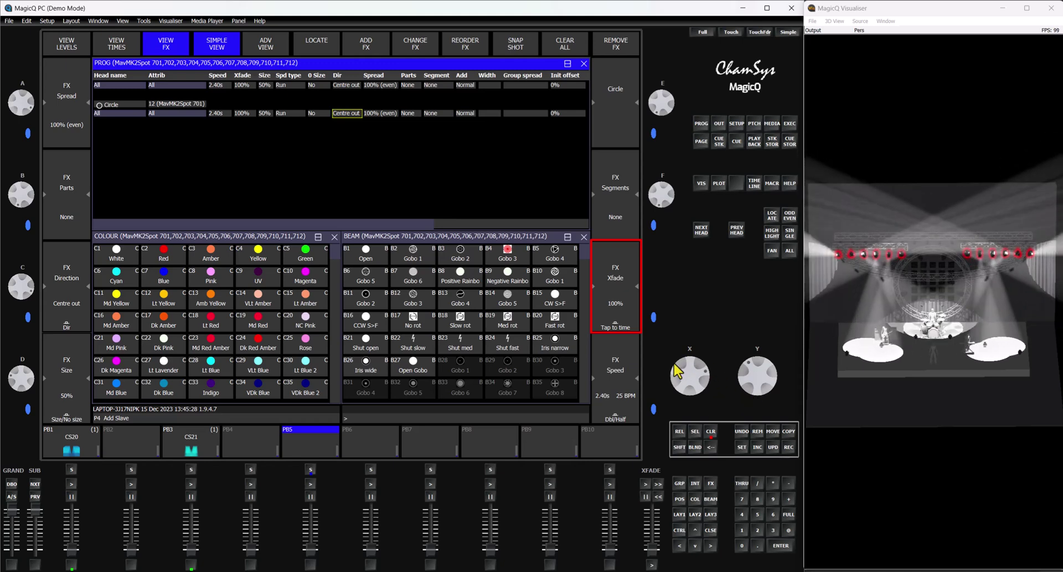
left_click(765, 364)
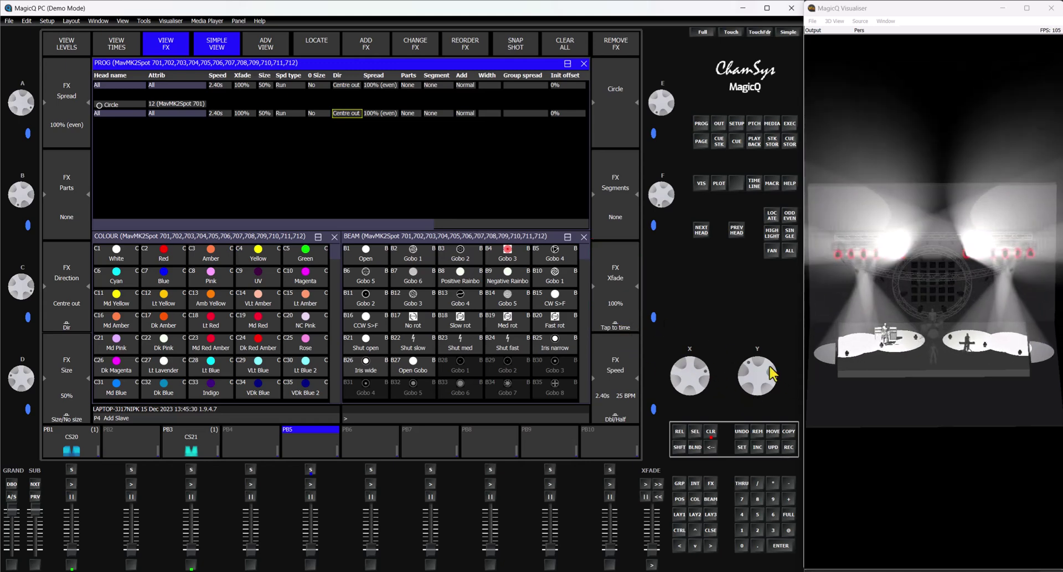
left_click_drag(770, 378, 724, 403)
left_click_drag(756, 372, 782, 399)
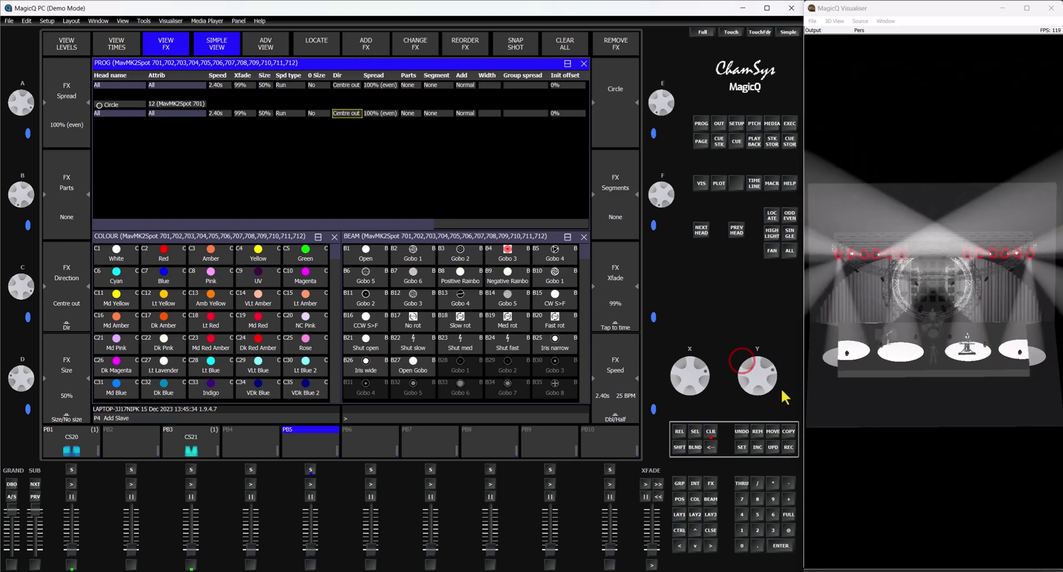
left_click_drag(757, 358, 806, 388)
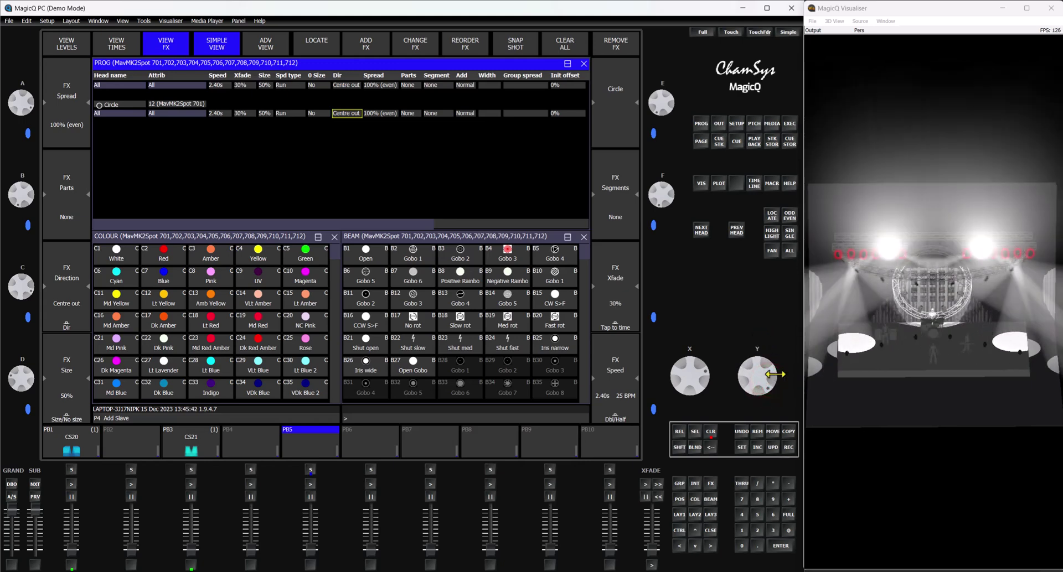
Set the circle effect's tap-to-time option to 1/16 and shorten its speed to 0.90 s.
left_click(619, 324)
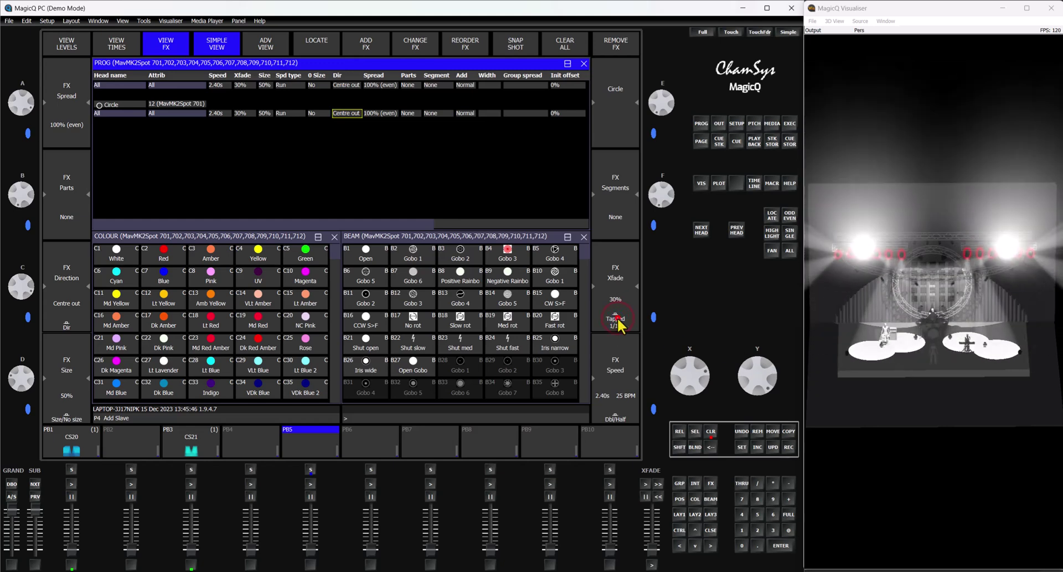
left_click(619, 324)
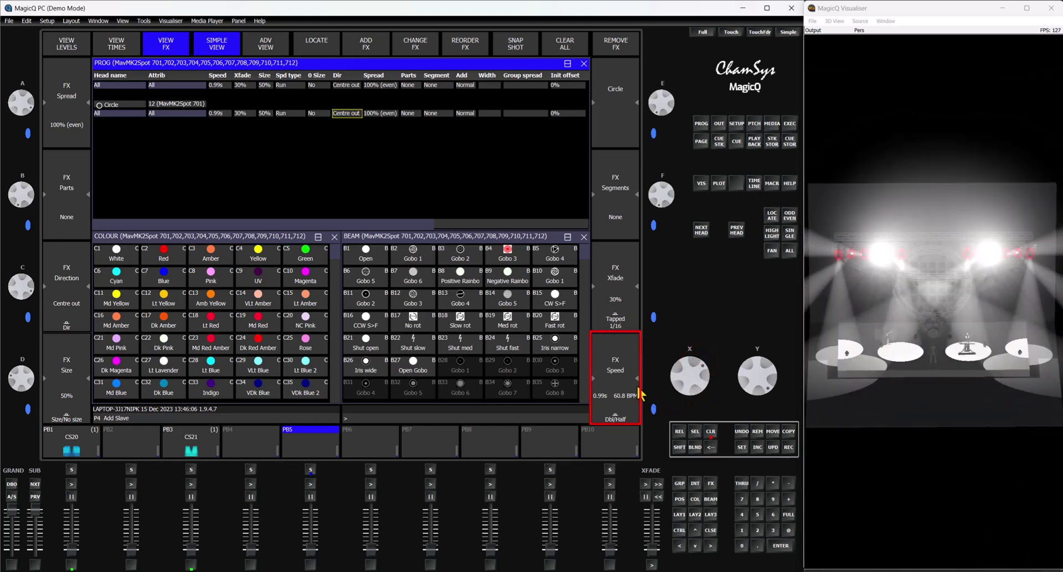
left_click_drag(703, 369, 689, 364)
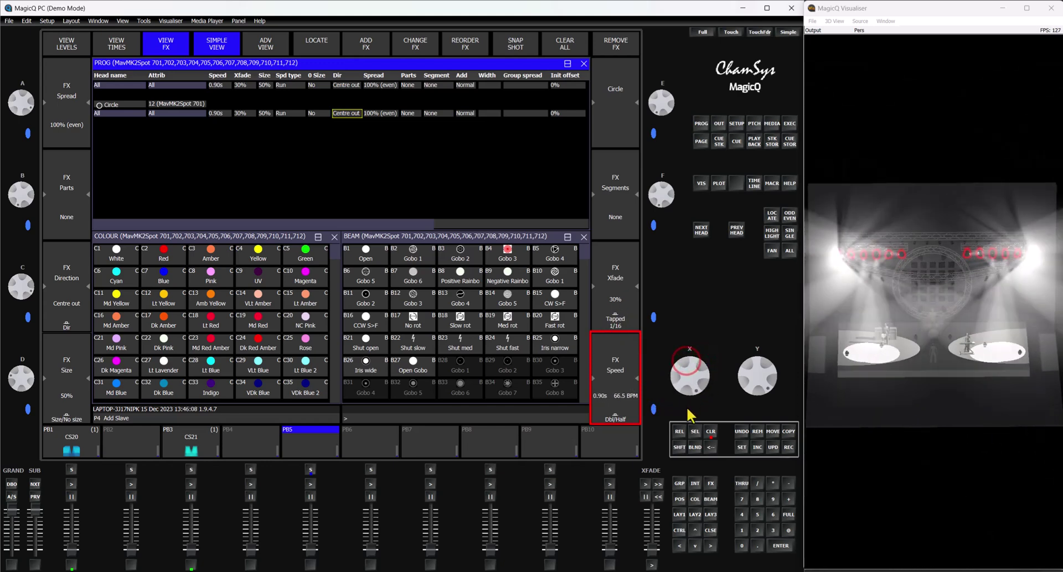
Clear the programmer, and select and locate the MavMK2Spot group.
left_click(712, 434)
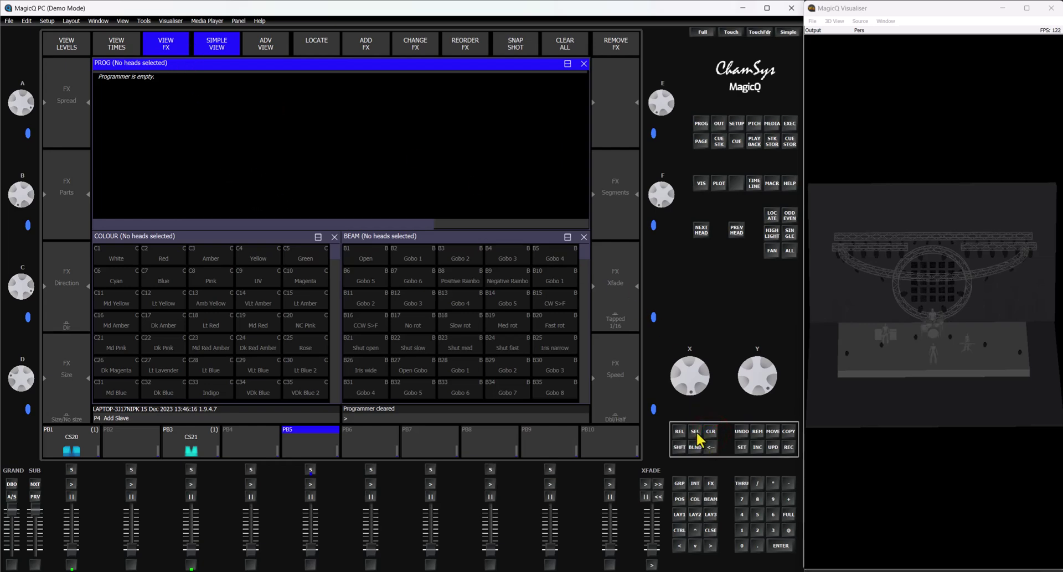
left_click(679, 483)
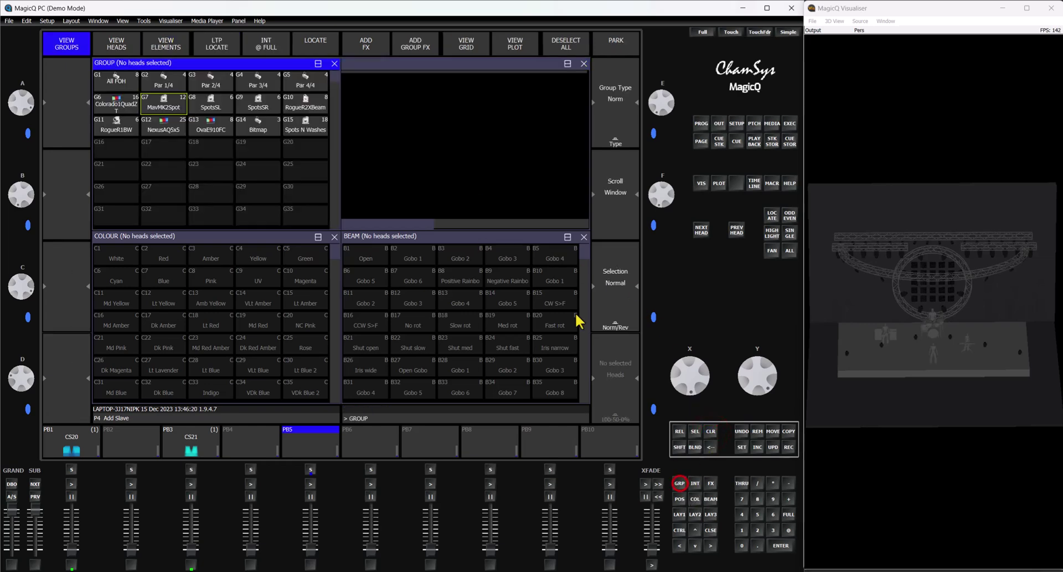
left_click(171, 112)
left_click(771, 216)
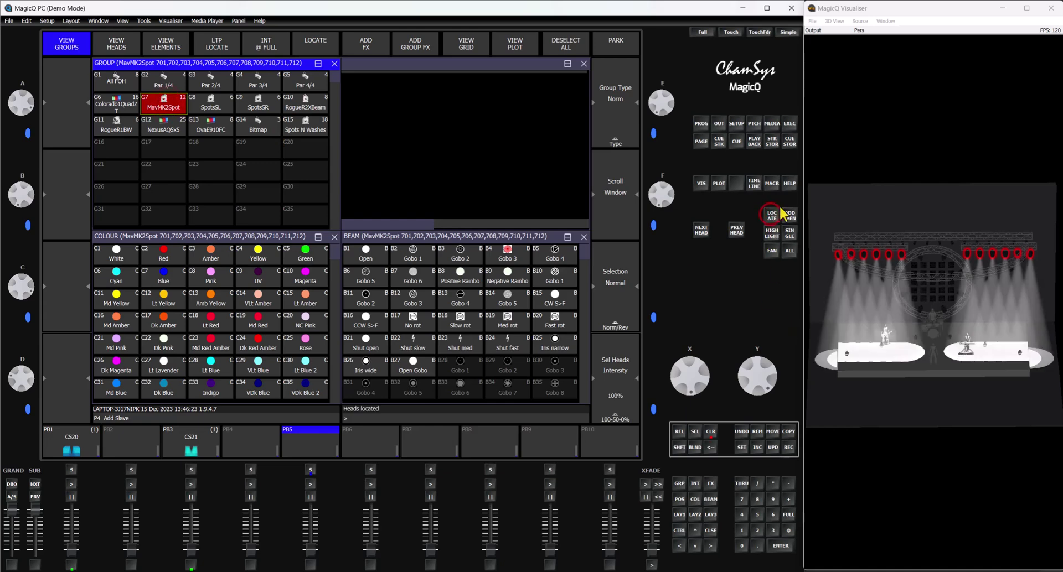
Add the 2col colour effect to the MavMK2Spot heads using palettes C3 Amber and C6 Cyan.
left_click(366, 44)
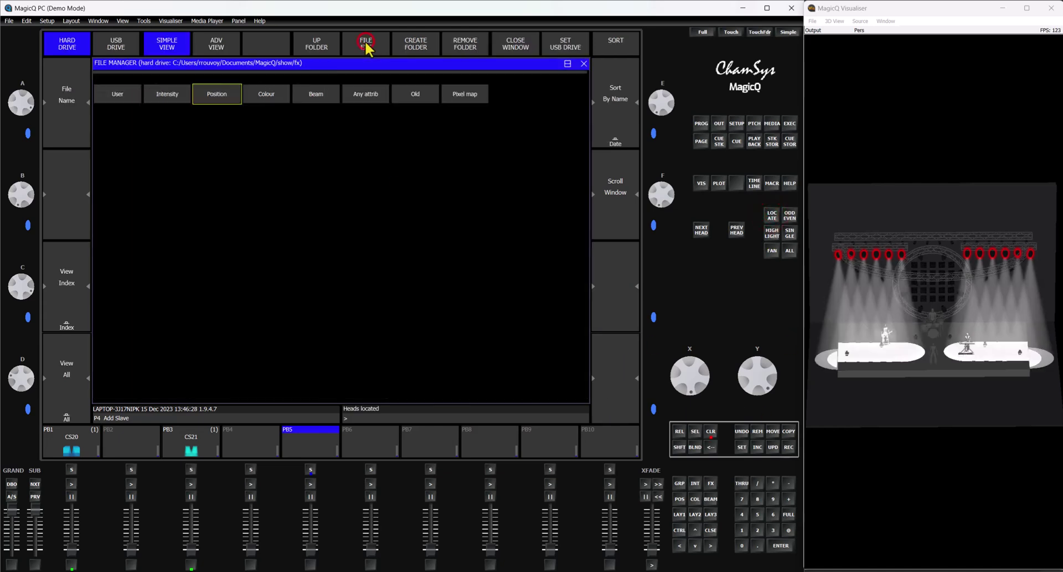
left_click(267, 94)
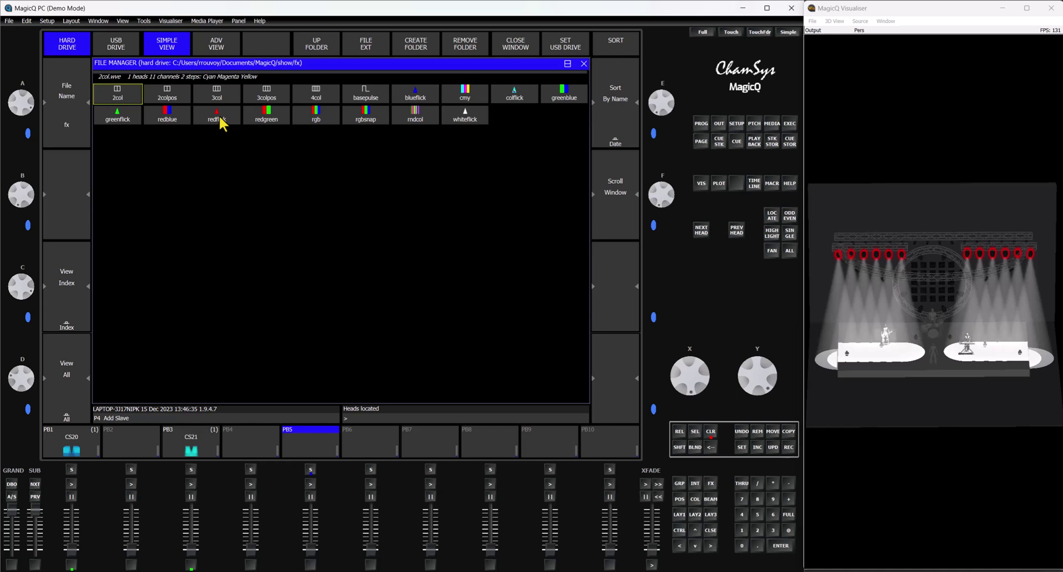
left_click(130, 100)
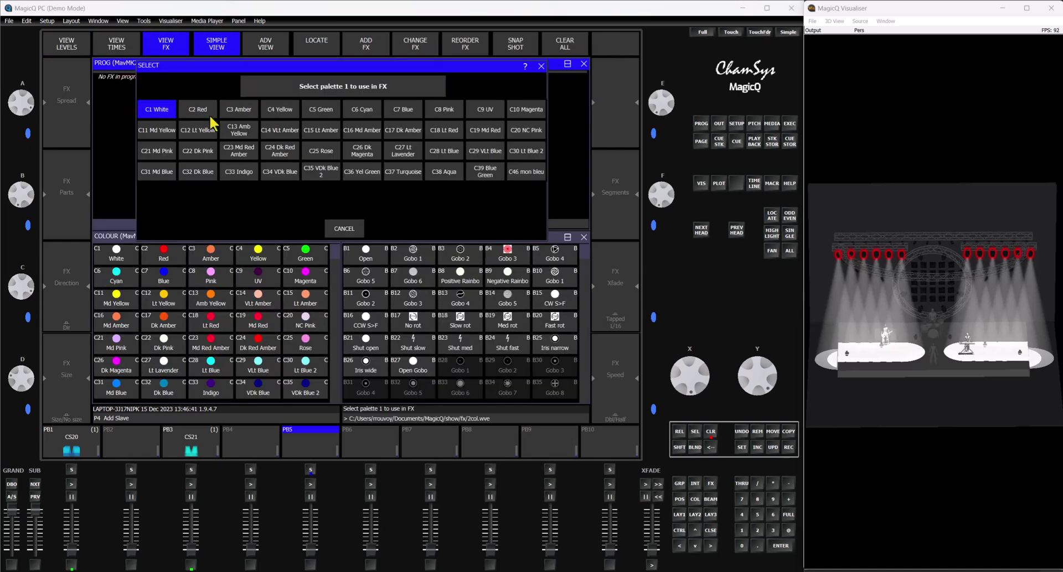
left_click(246, 108)
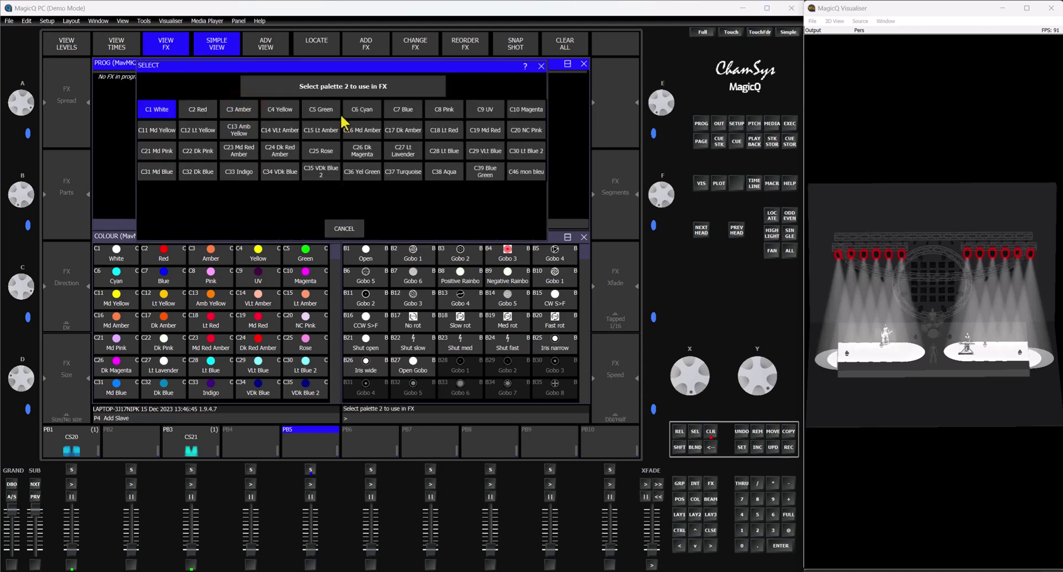
left_click(365, 112)
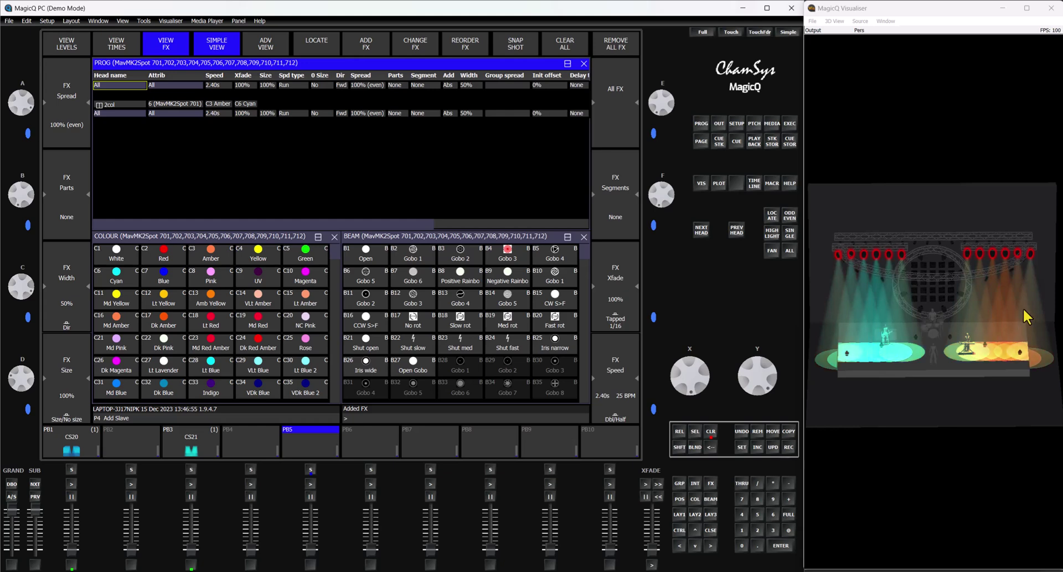
Try the 2col effect with parts of 2's, viewing the stage from a lower angle, and return the parts to None.
left_click(65, 217)
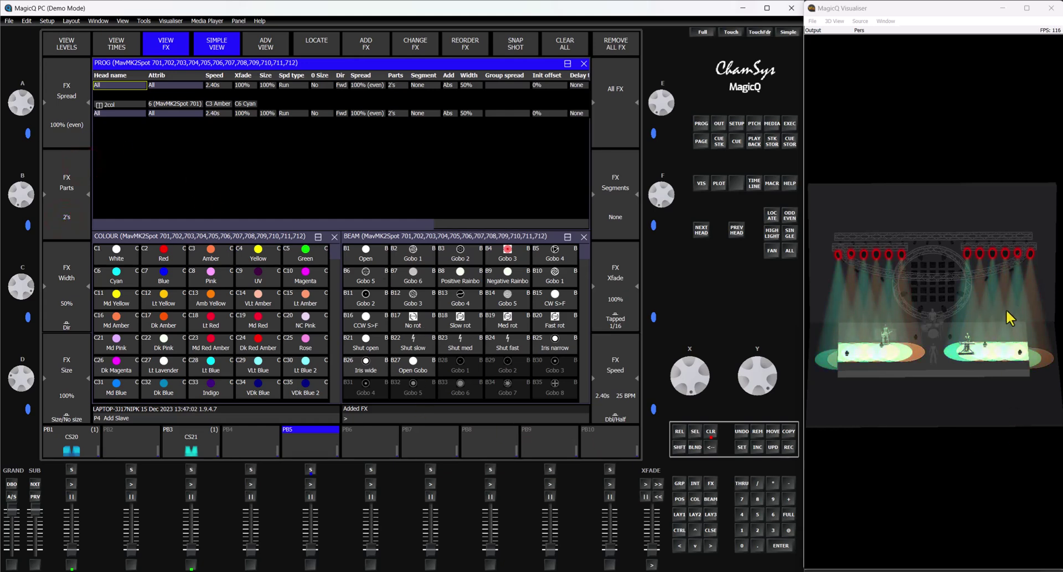
left_click_drag(984, 397, 953, 310)
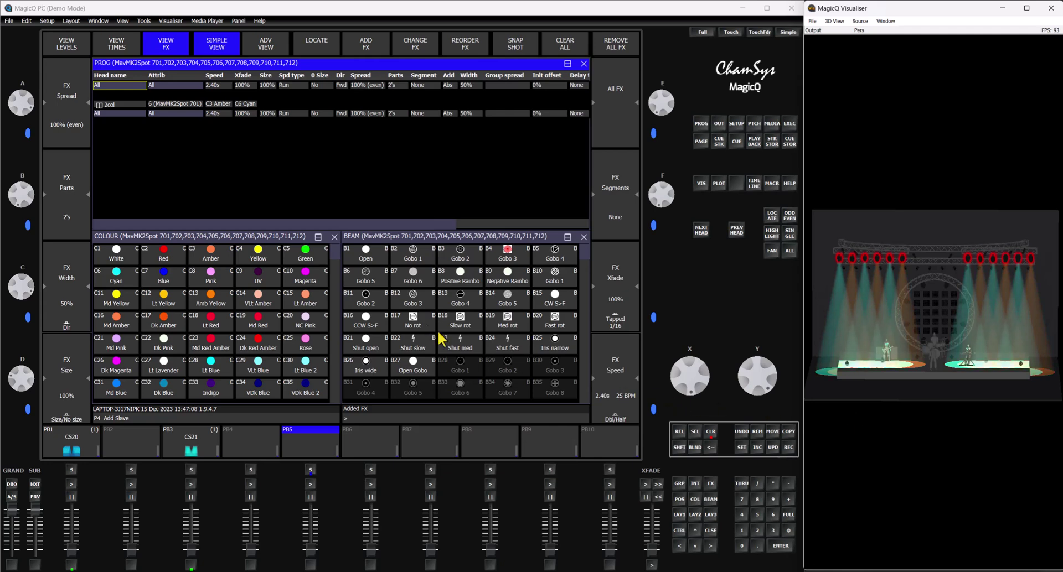
left_click(65, 228)
left_click(71, 162)
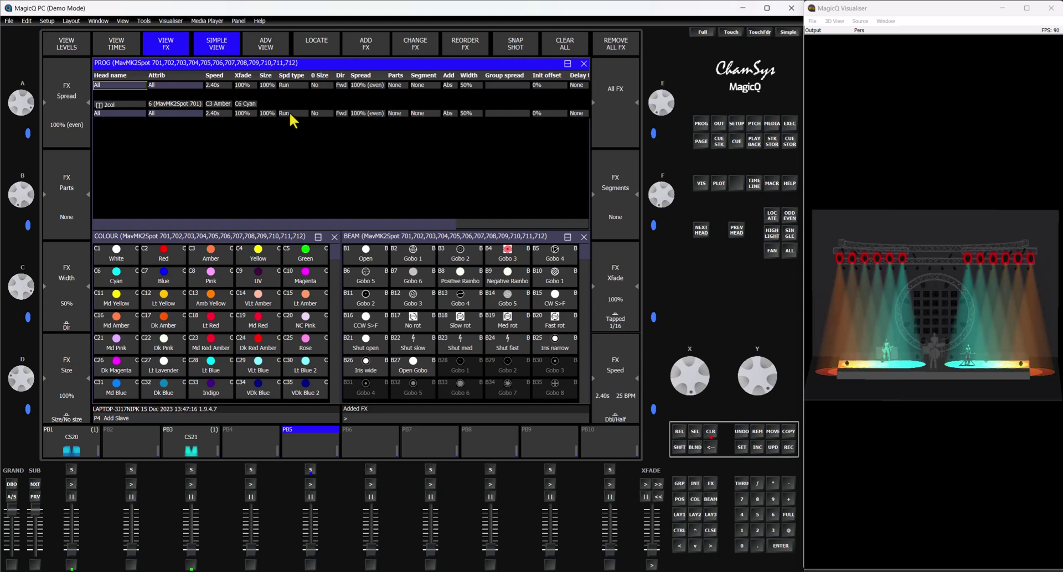
Try the Bkwd and Odd/Even directions on the 2col effect, settle on Centre out, and set the speed to 2.18 s.
left_click(69, 320)
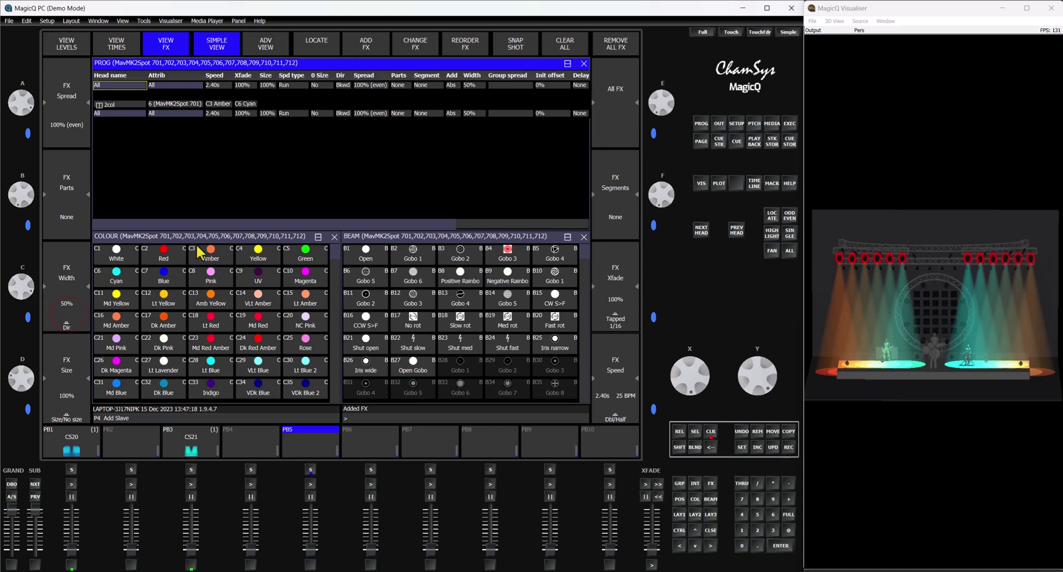
left_click(344, 113)
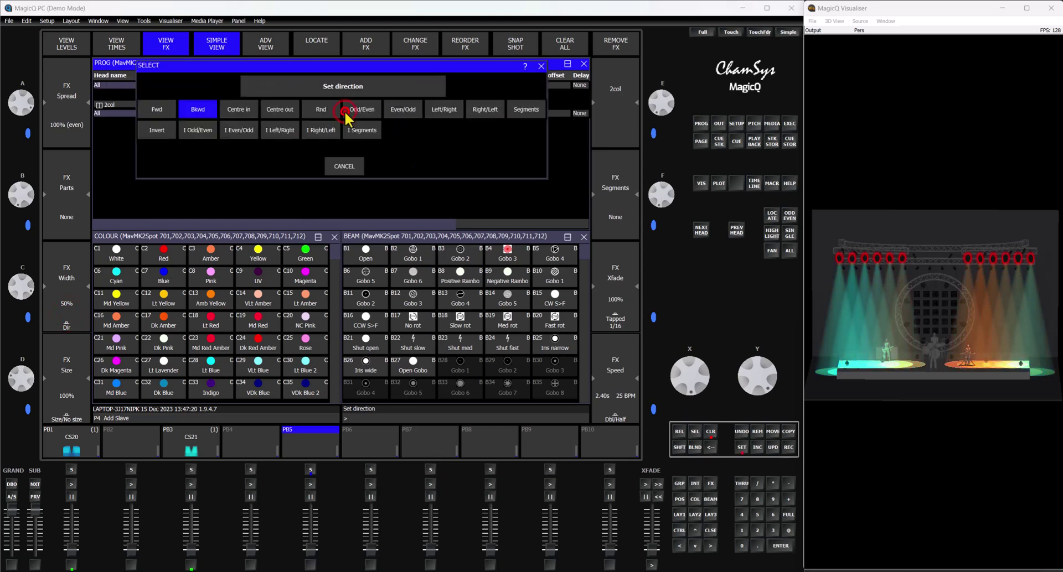
left_click(345, 114)
left_click(344, 114)
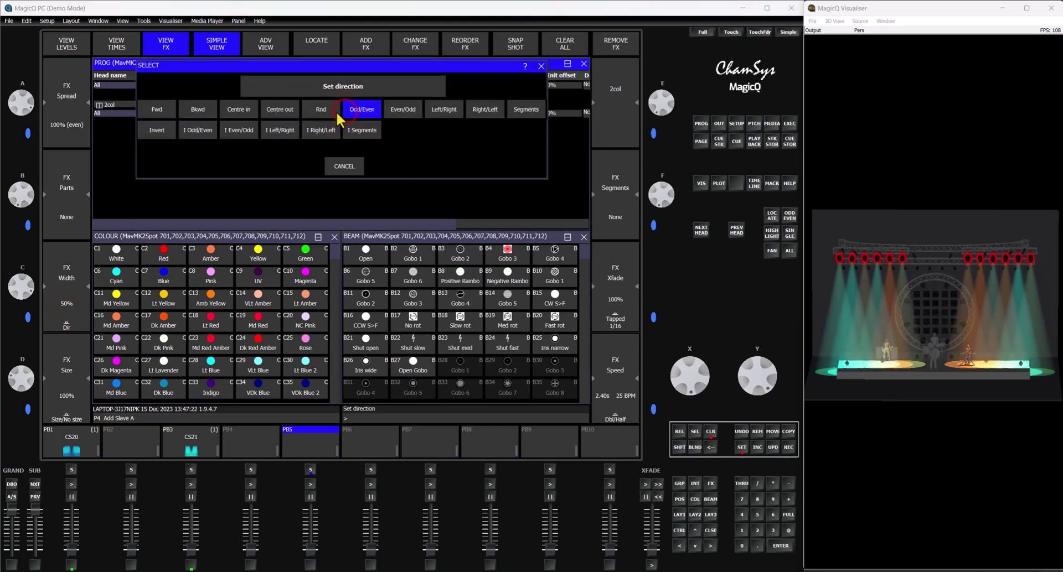
left_click(286, 113)
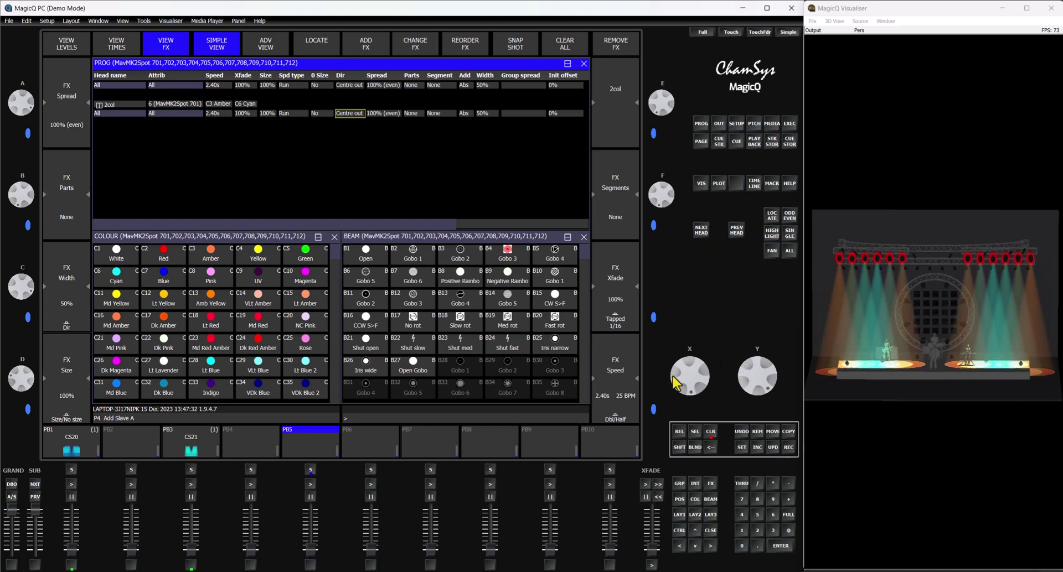
mouse_move(703, 380)
left_mouse_down()
mouse_move(704, 357)
mouse_move(711, 387)
left_mouse_up()
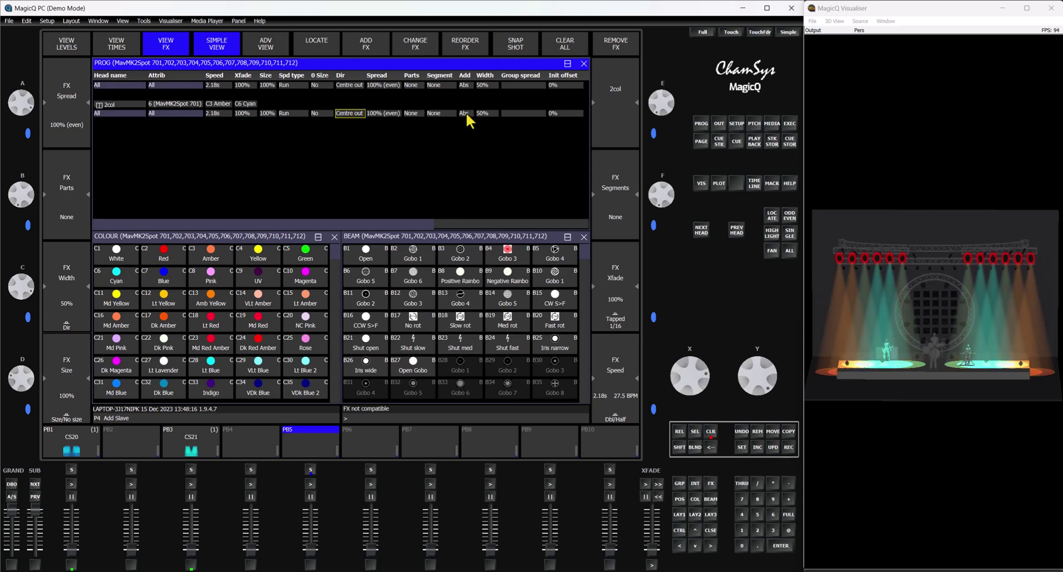
Clear the programmer, switch to the layout with the Outputs grid, and select and locate the MavMK2Spot group.
left_click(710, 433)
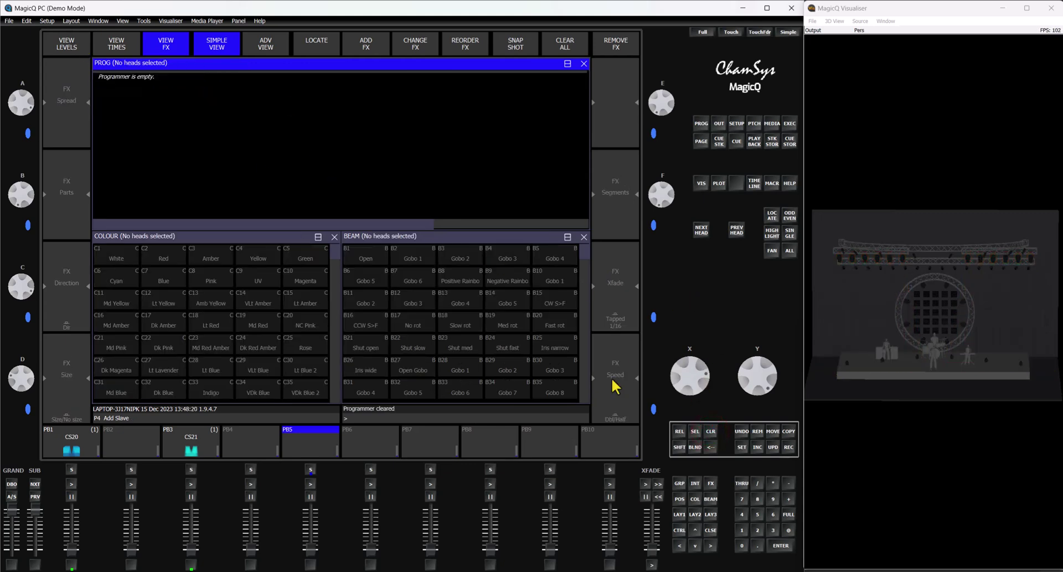
left_click(711, 515)
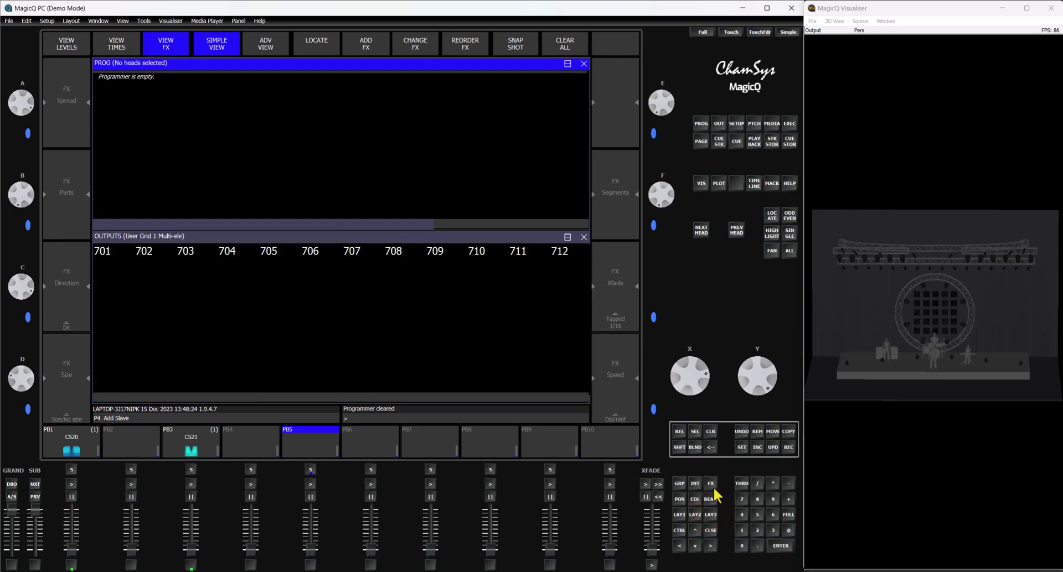
left_click(679, 484)
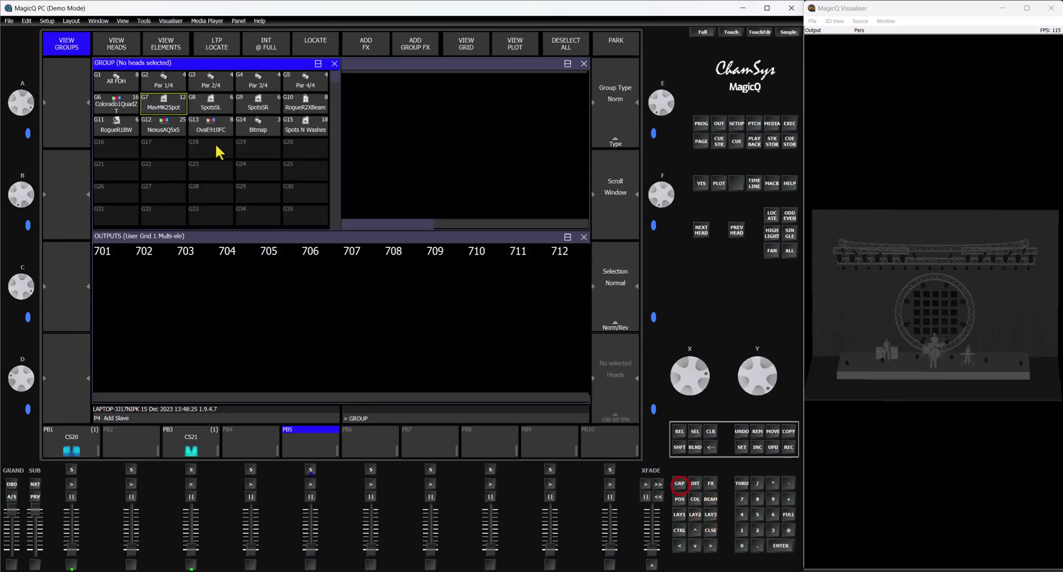
left_click(161, 106)
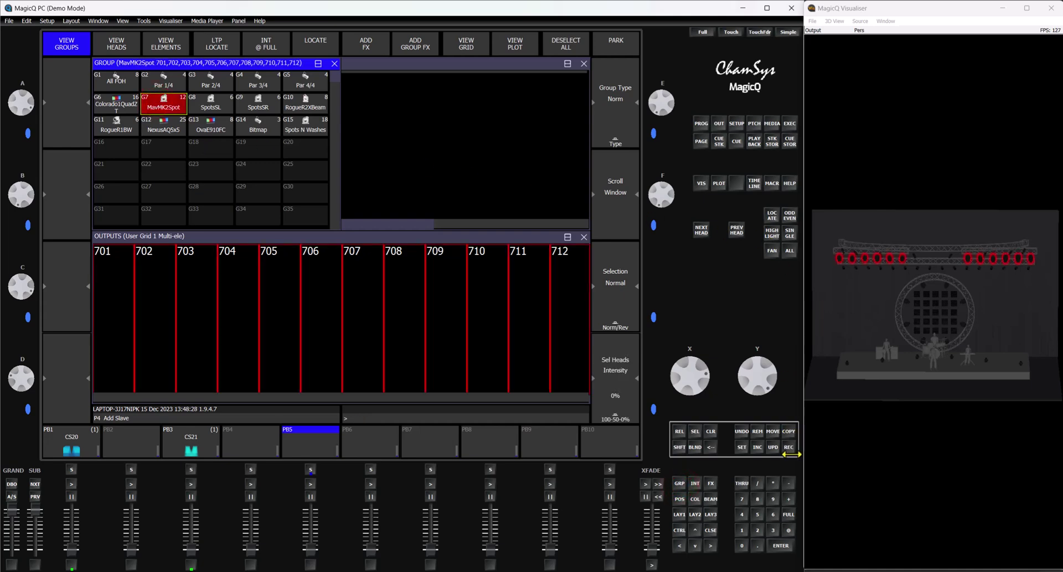
left_click(772, 215)
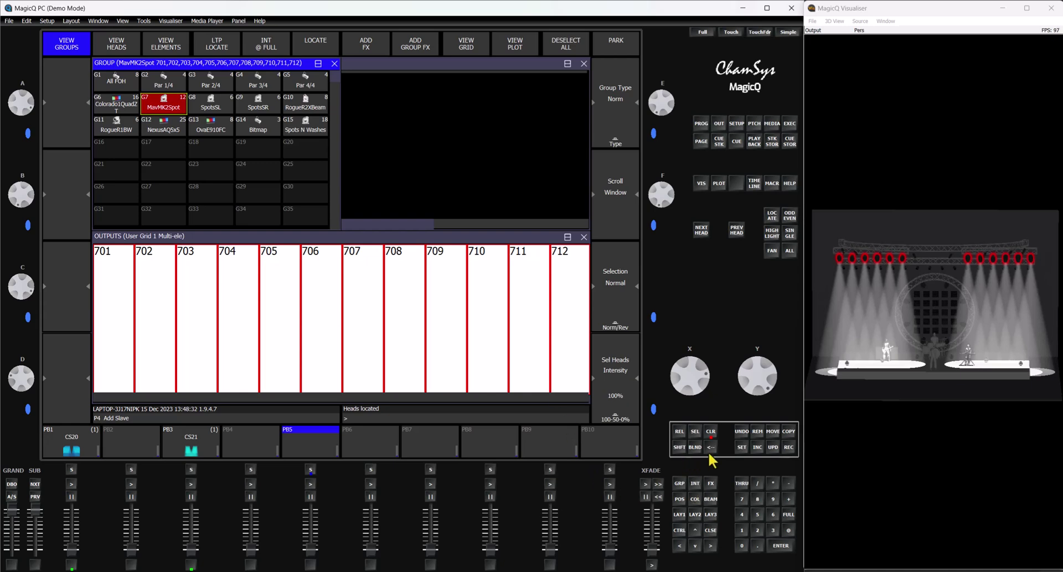
Add the dim chase intensity effect to the MavMK2Spot heads.
left_click(711, 485)
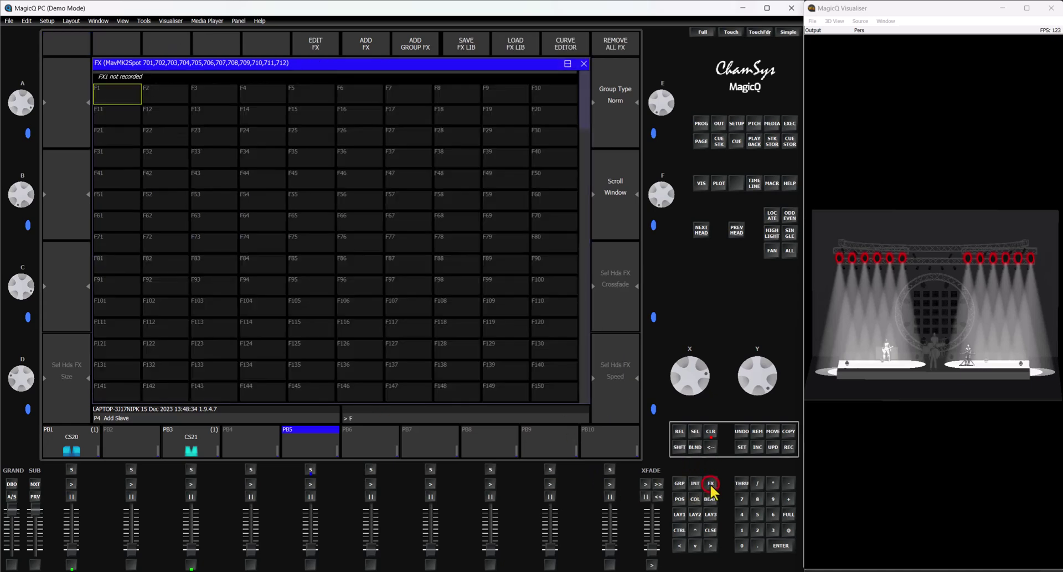
left_click(710, 485)
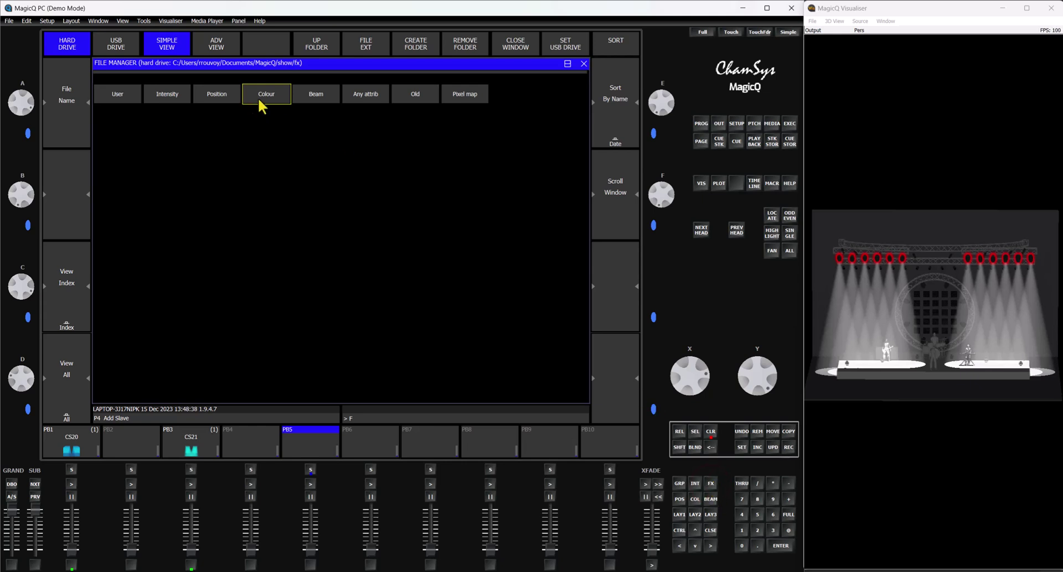
left_click(173, 95)
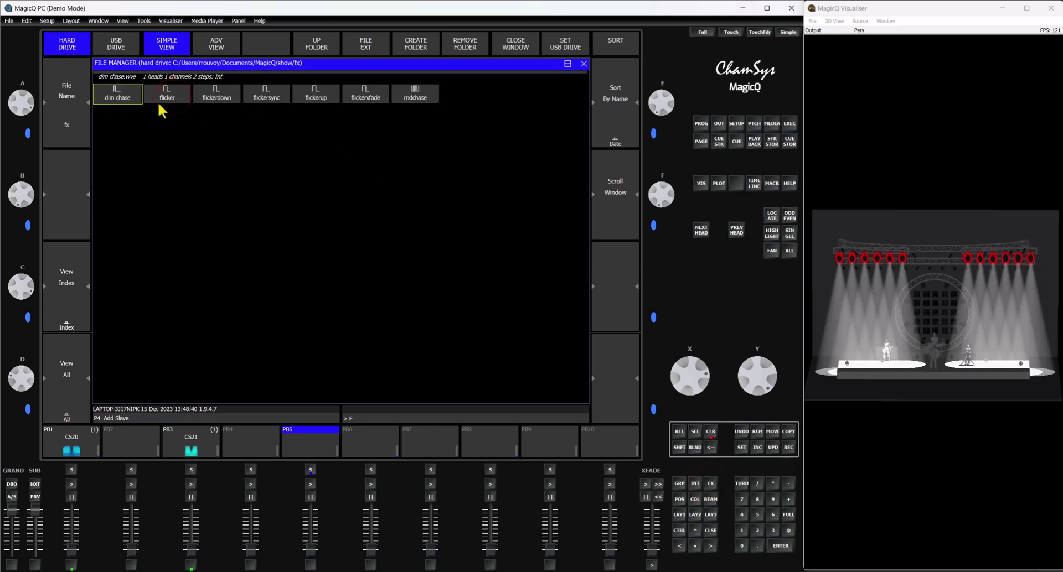
left_click(109, 98)
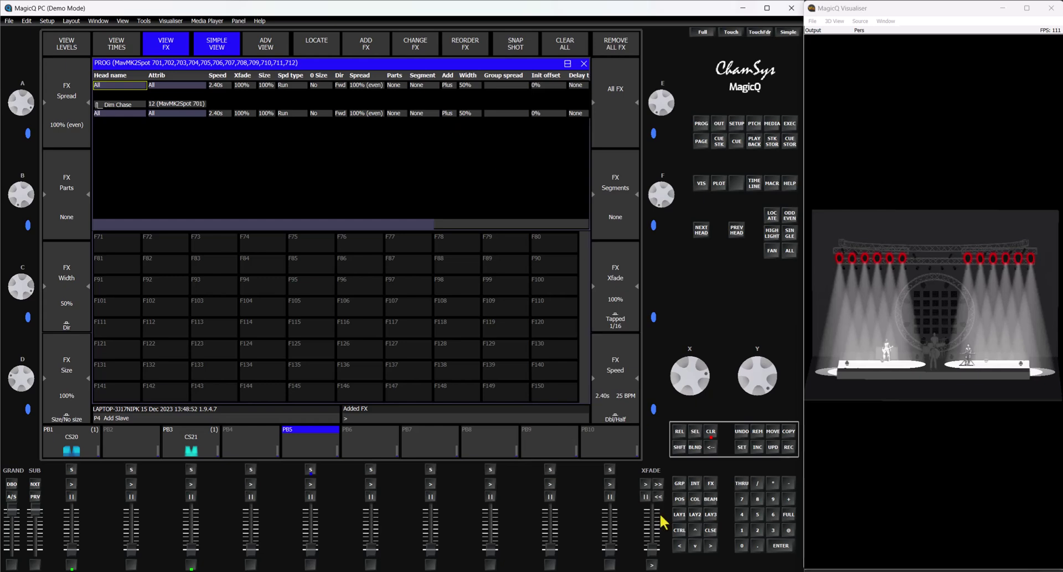
Set the Dim Chase effect's add mode to Normal.
left_click(449, 113)
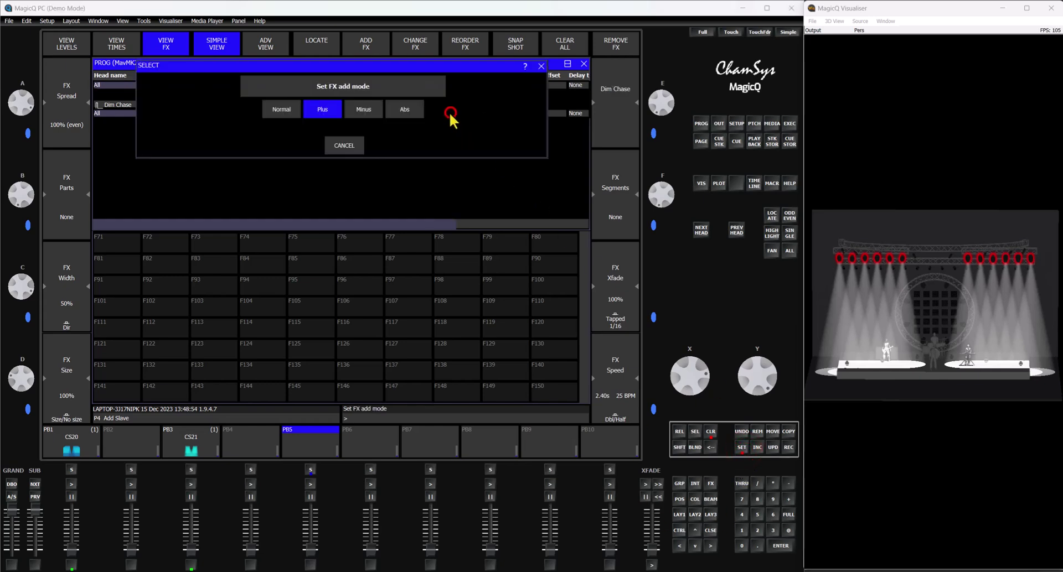
left_click(285, 108)
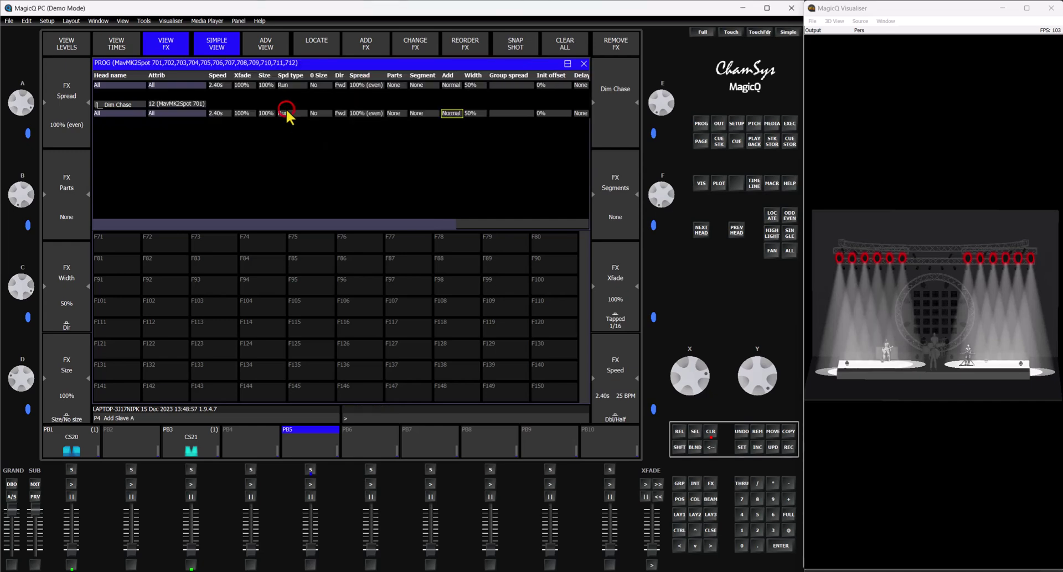
left_click(453, 113)
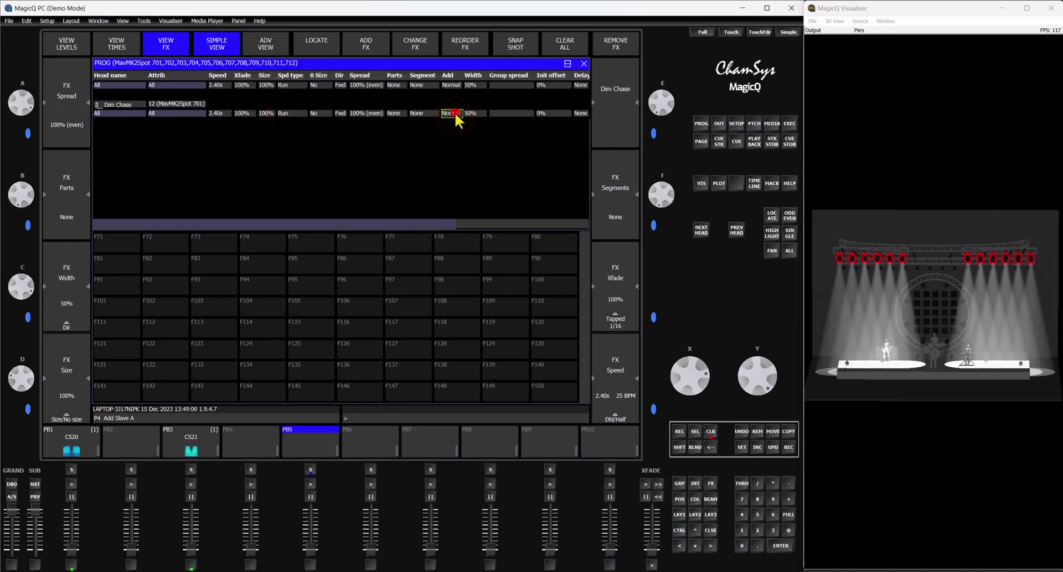
Try the Plus and Minus add modes on the Dim Chase effect, settle on Abs, and switch to the layout with the Outputs grid.
left_click(322, 108)
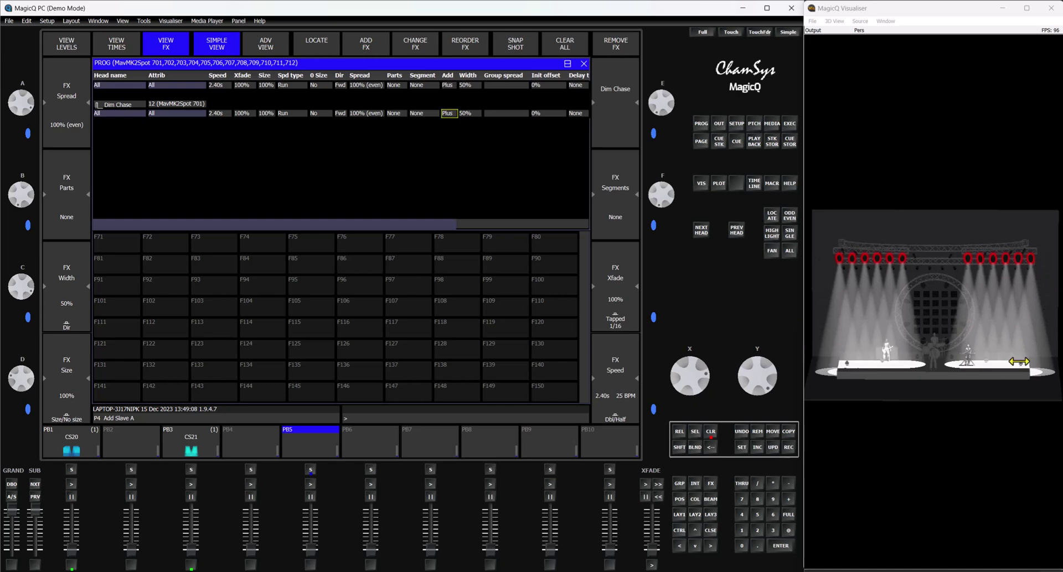
left_click(447, 114)
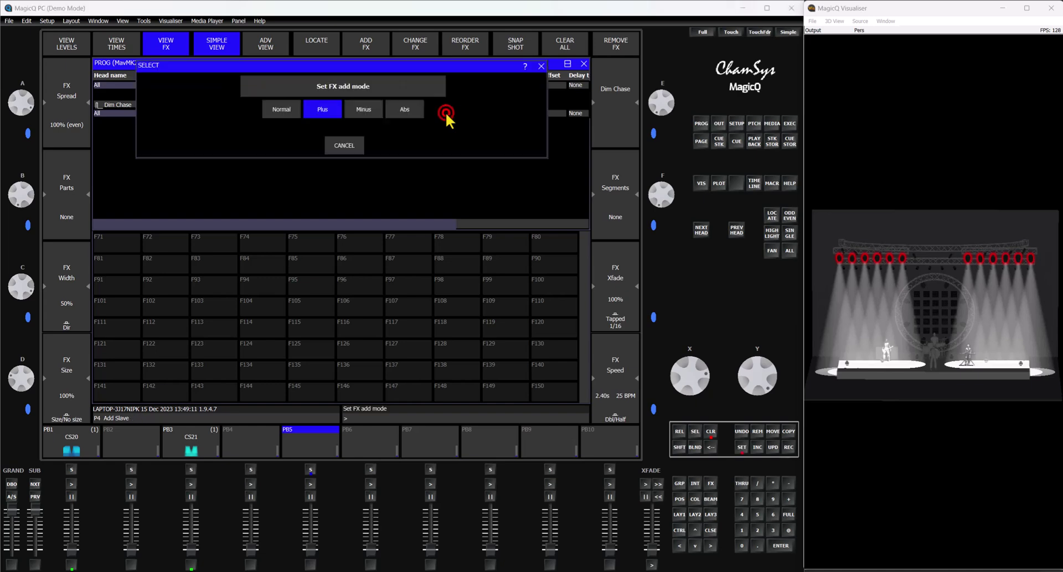
left_click(365, 112)
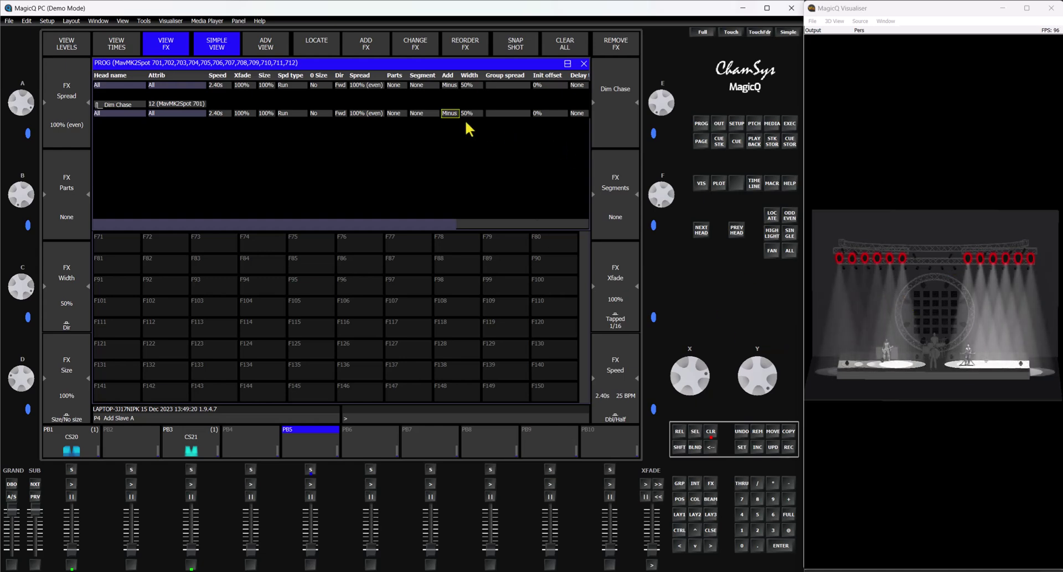
left_click(450, 113)
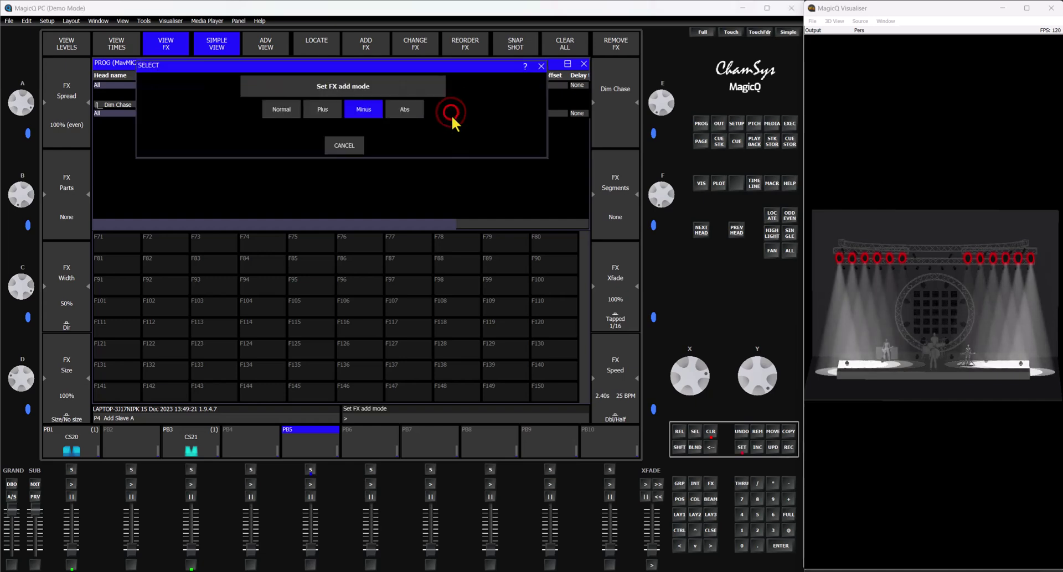
left_click(407, 111)
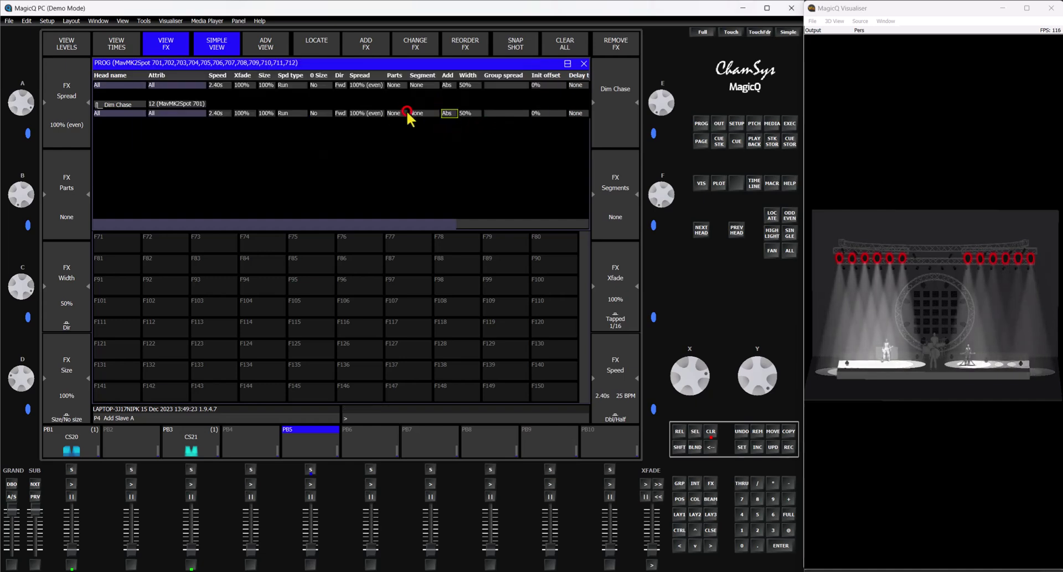
left_click(711, 520)
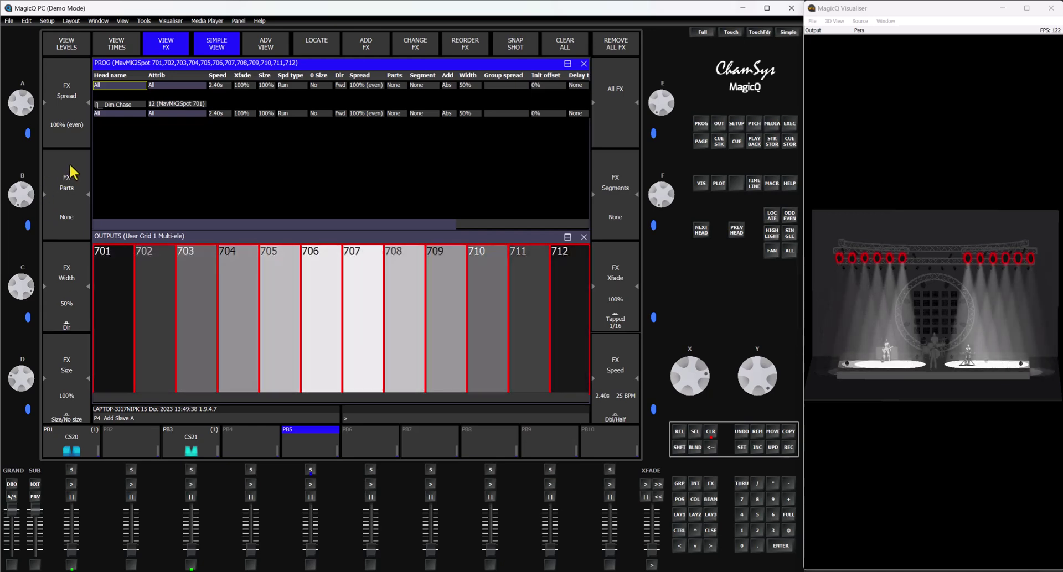
Try splitting the Dim Chase effect into parts of 2's and 3's, and return the parts to None.
left_click(69, 217)
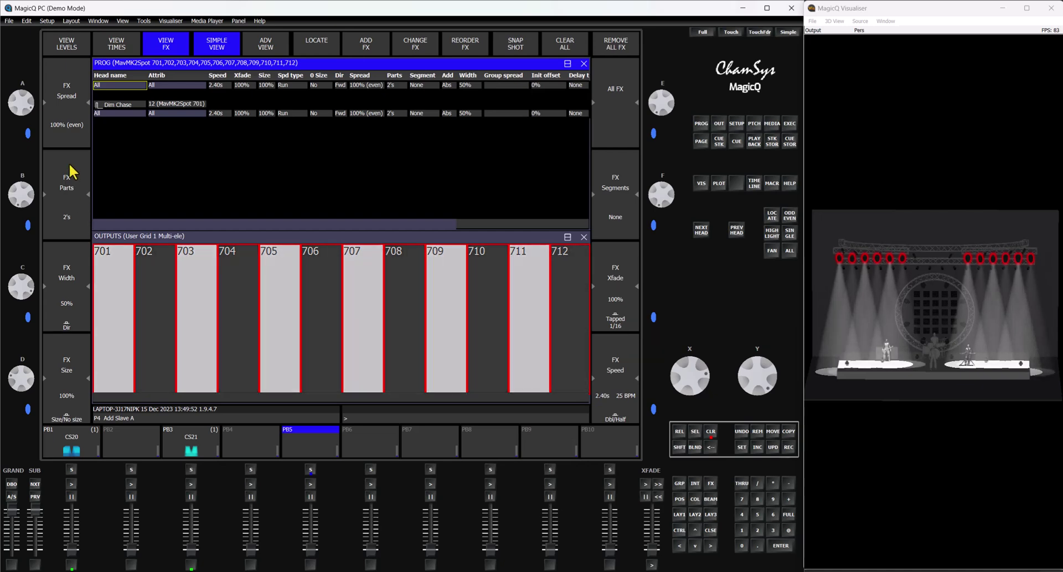
left_click(58, 226)
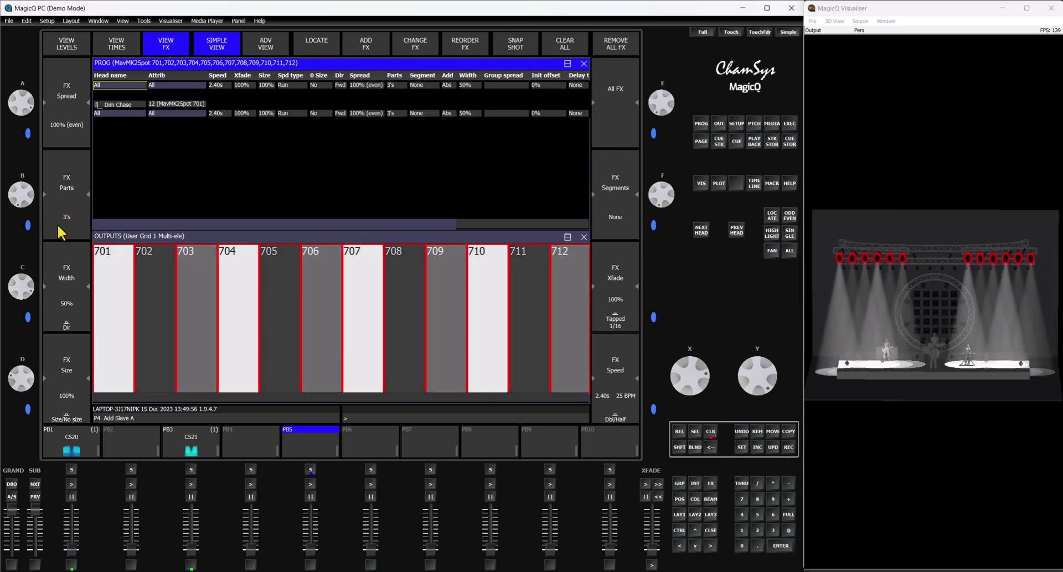
left_click(73, 158)
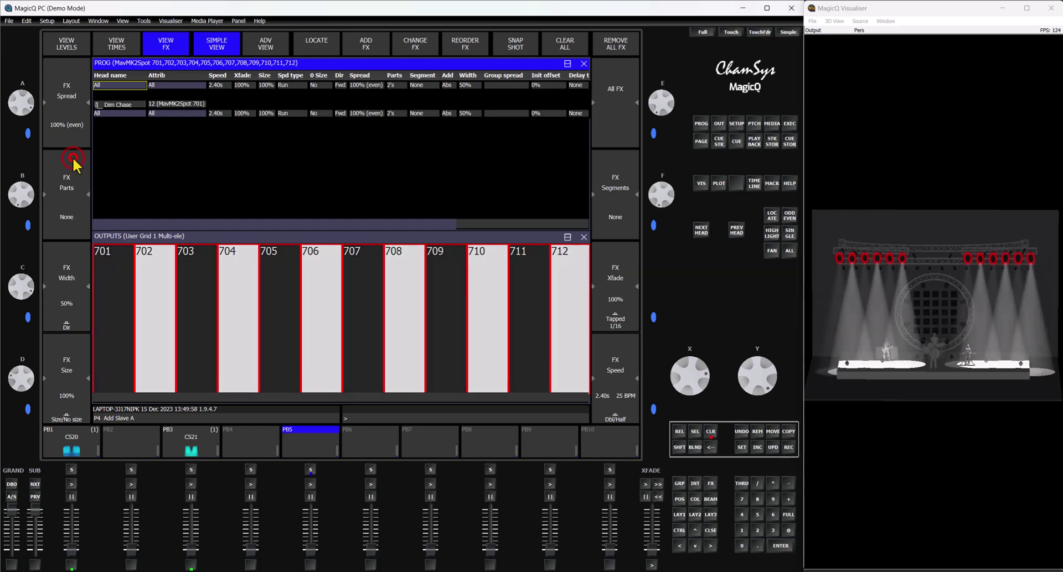
left_click(73, 158)
Try the Dim Chase effect with segments of 2's, 3's, 4's and 6's.
left_click(624, 217)
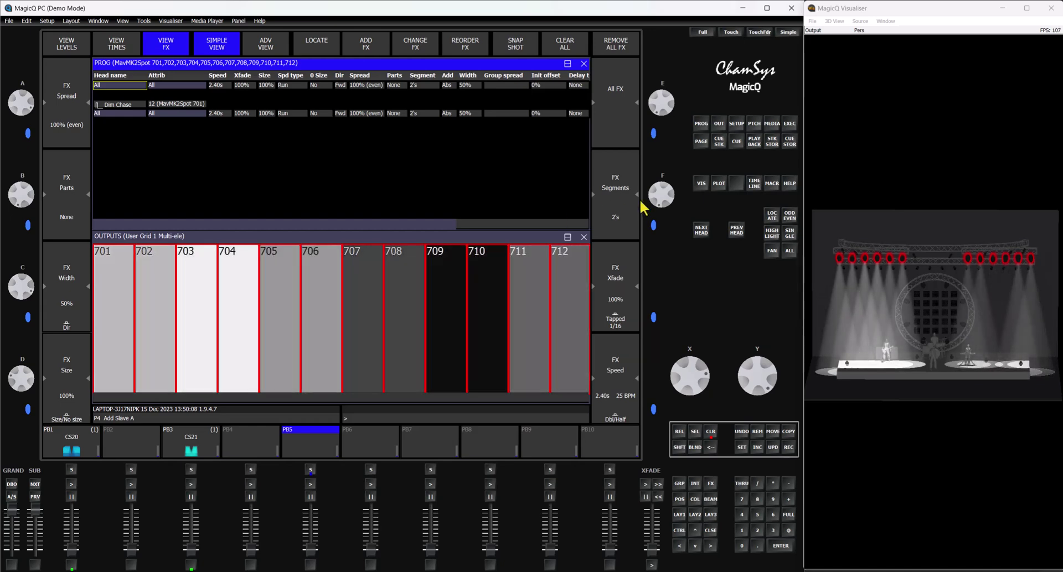
left_click(619, 215)
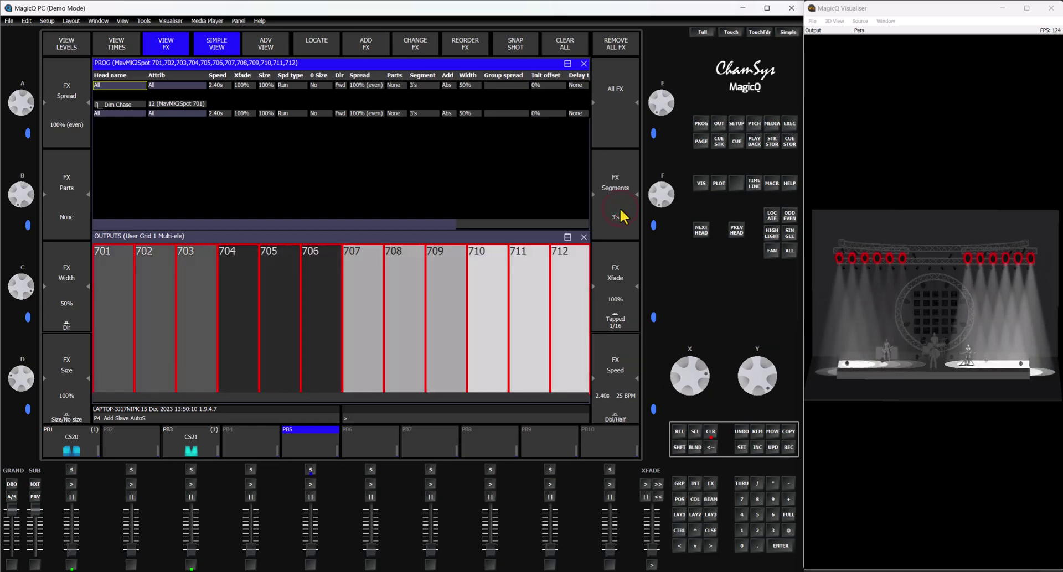
left_click(619, 215)
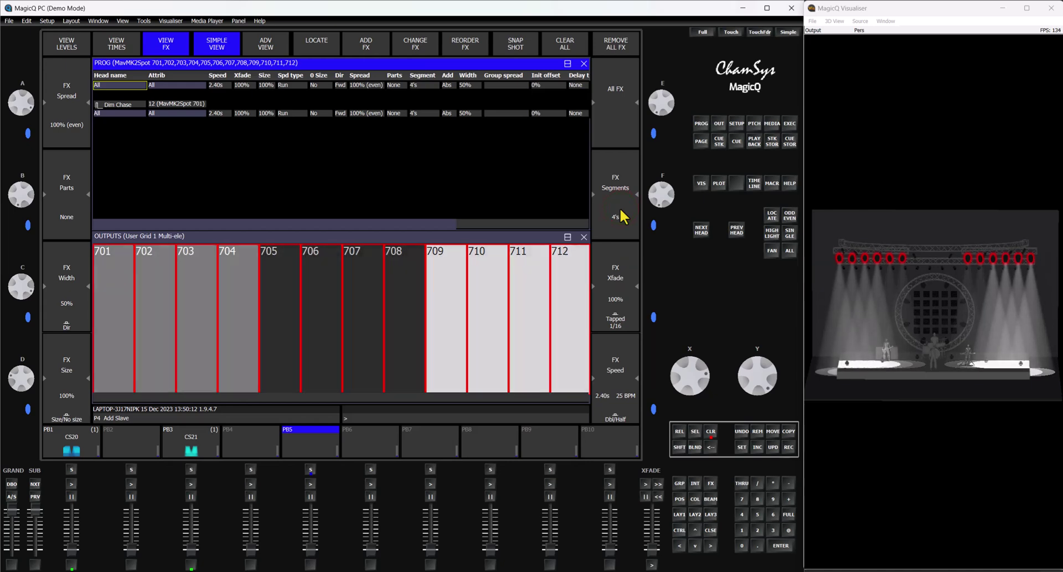
left_click(627, 216)
left_click(627, 219)
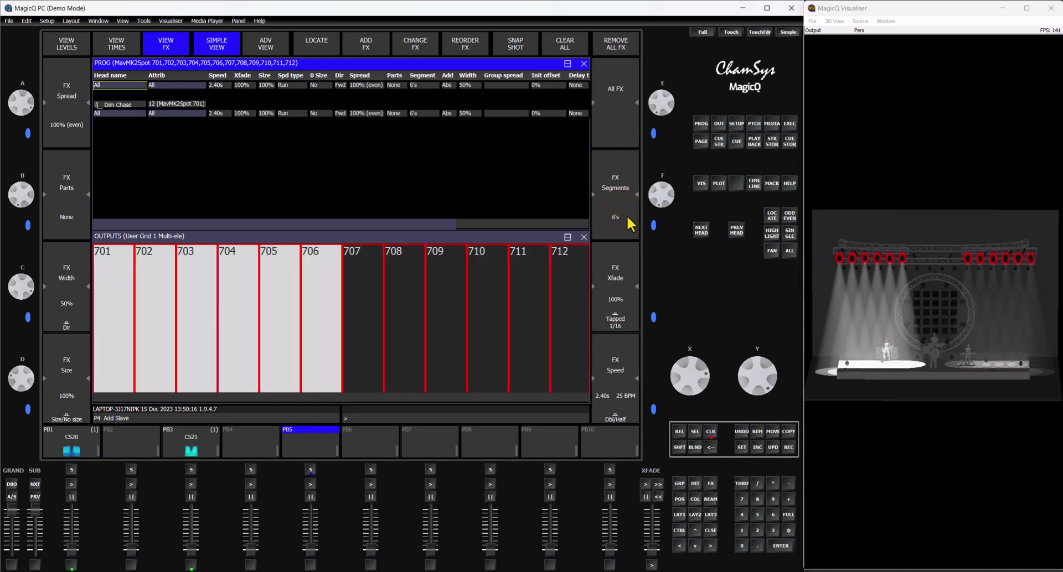
Lower the Dim Chase crossfade to 0% and step the segments down through 4's, 3's and 2's to None.
left_click_drag(754, 372, 721, 357)
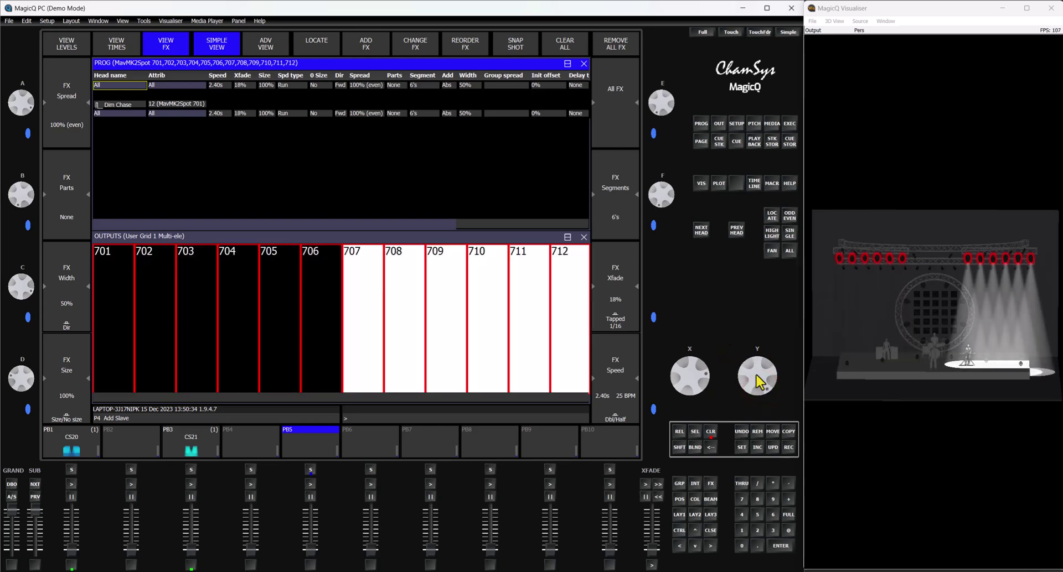
left_click_drag(770, 389, 767, 355)
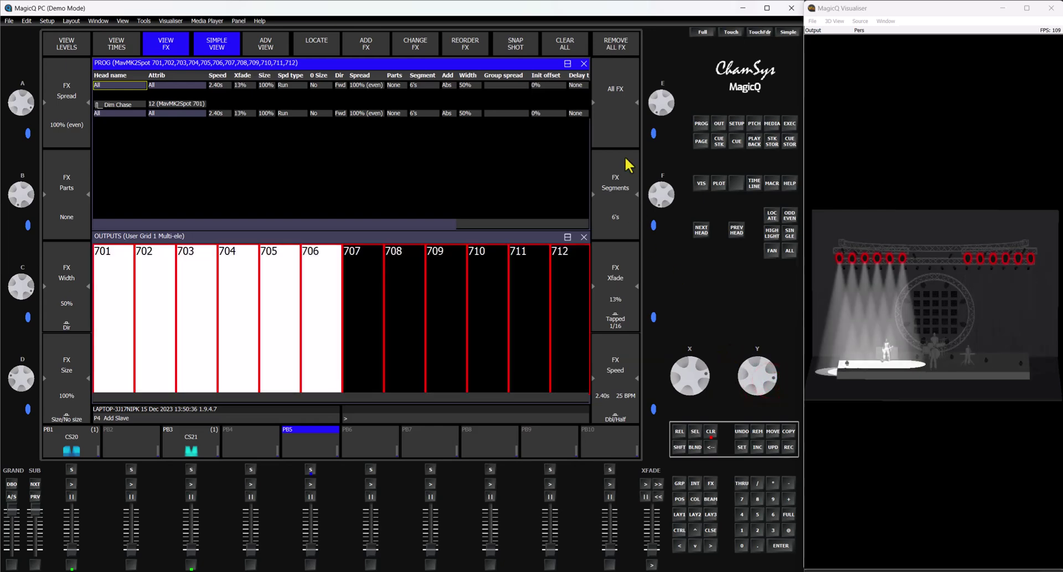
left_click(625, 158)
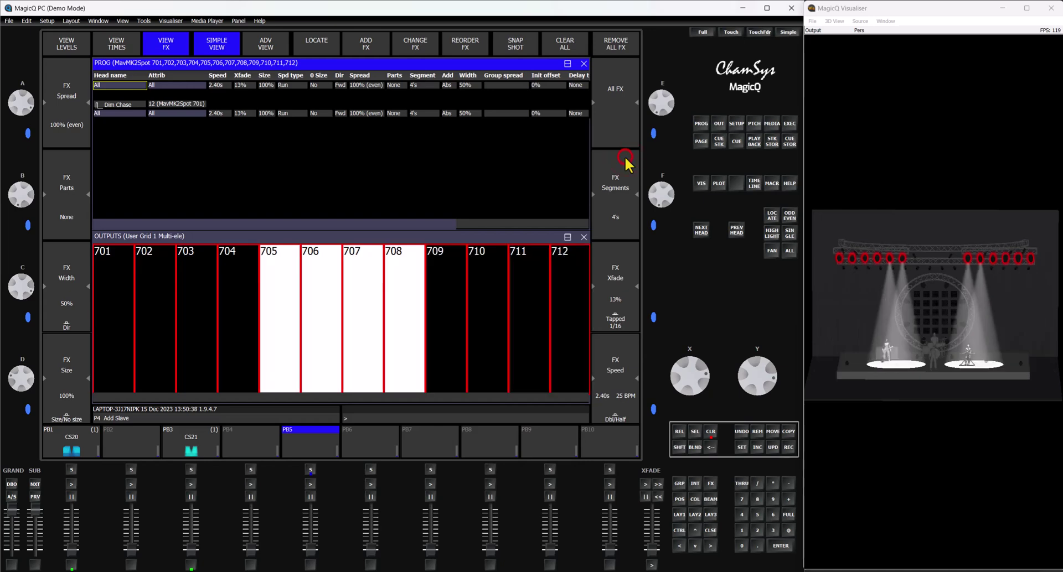
left_click(626, 161)
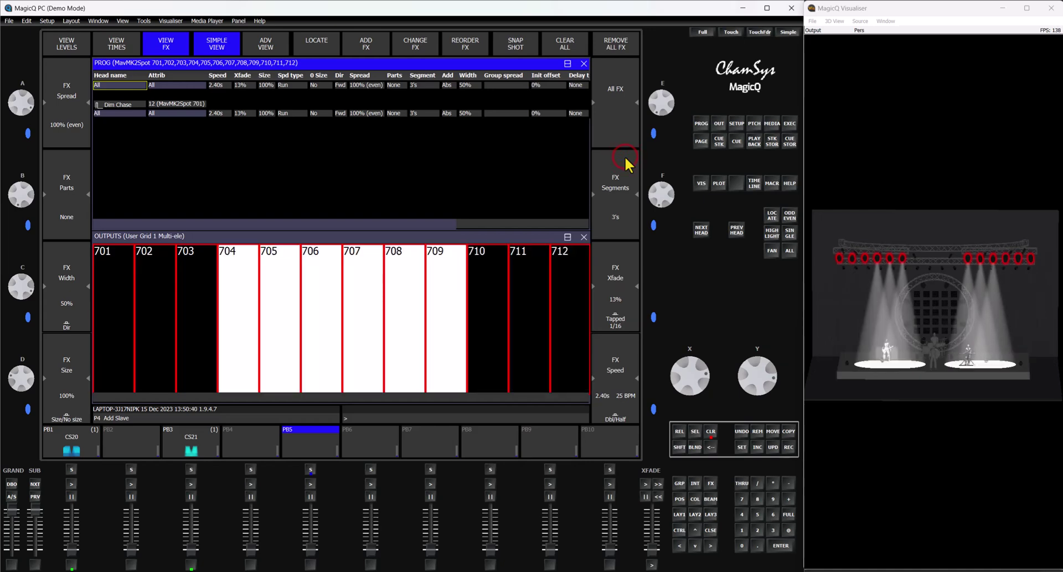
left_click(626, 158)
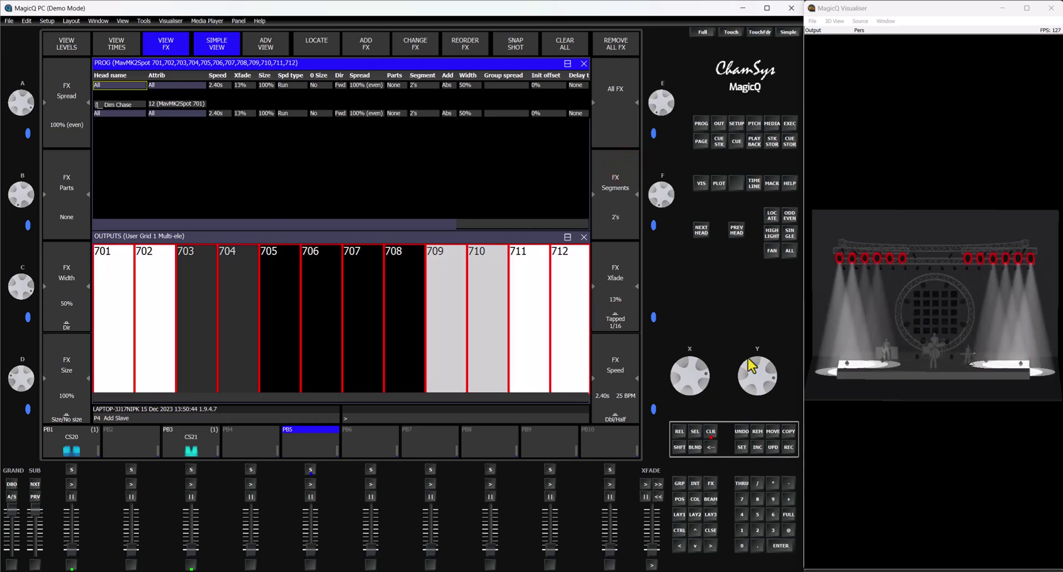
mouse_move(758, 381)
left_mouse_down()
mouse_move(759, 359)
mouse_move(737, 387)
mouse_move(754, 370)
mouse_move(789, 381)
mouse_move(757, 374)
mouse_move(768, 387)
mouse_move(757, 373)
left_mouse_up()
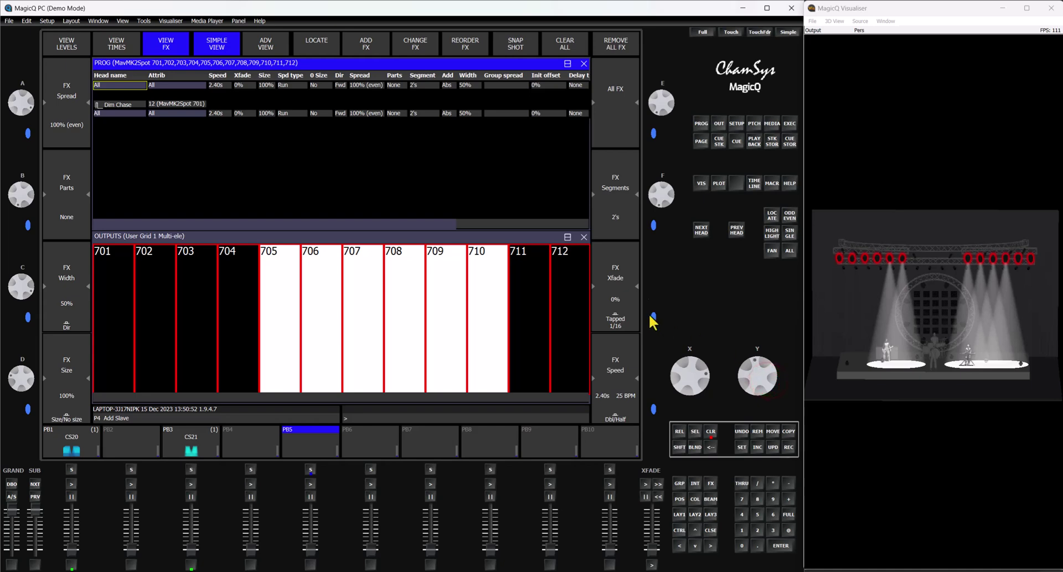
left_click(614, 168)
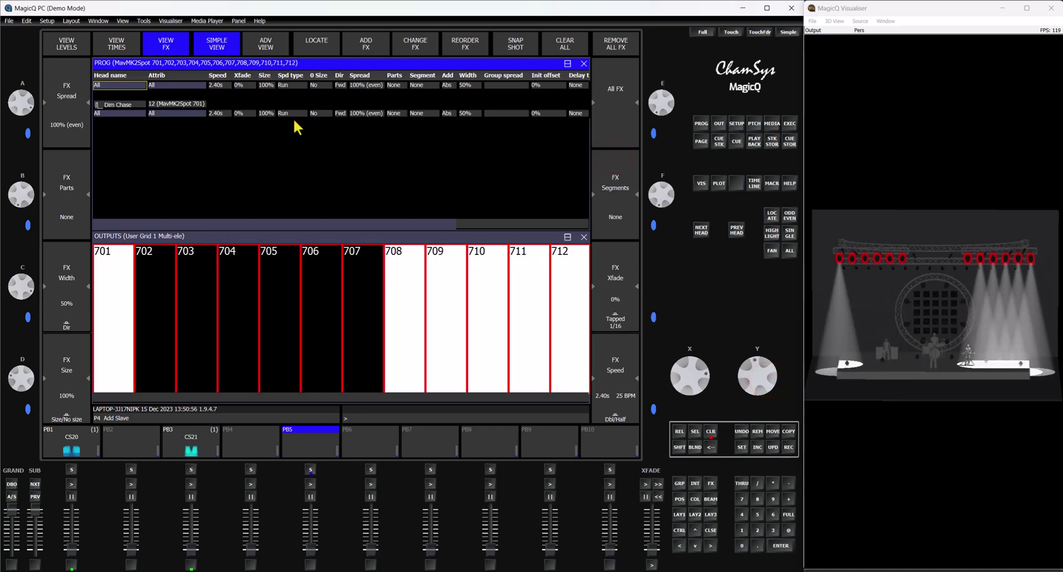
Set the Dim Chase effect's direction to Centre in and its parts to 2's.
left_click(340, 114)
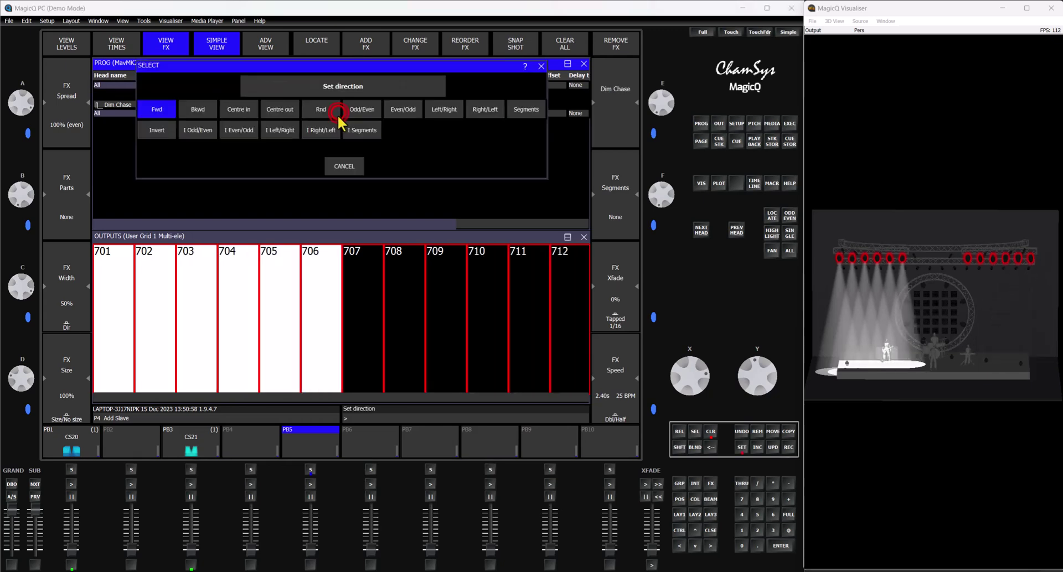
left_click(244, 111)
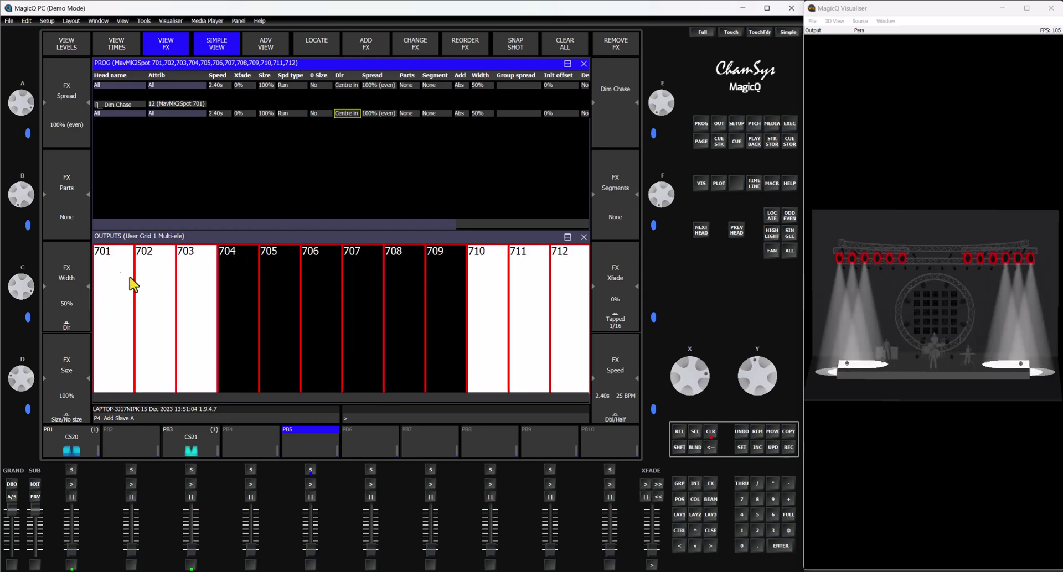
left_click(66, 212)
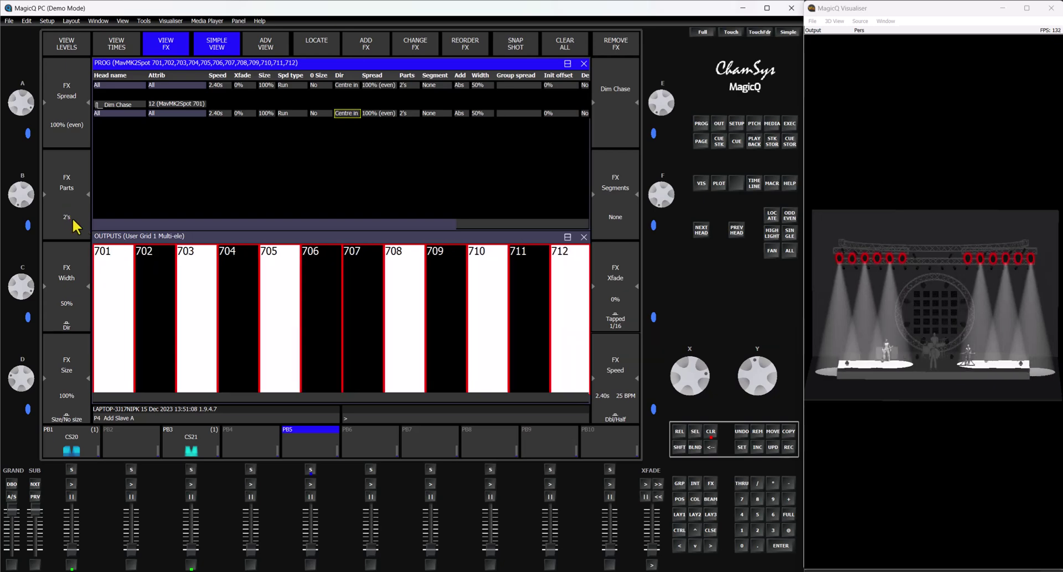
left_click(209, 217)
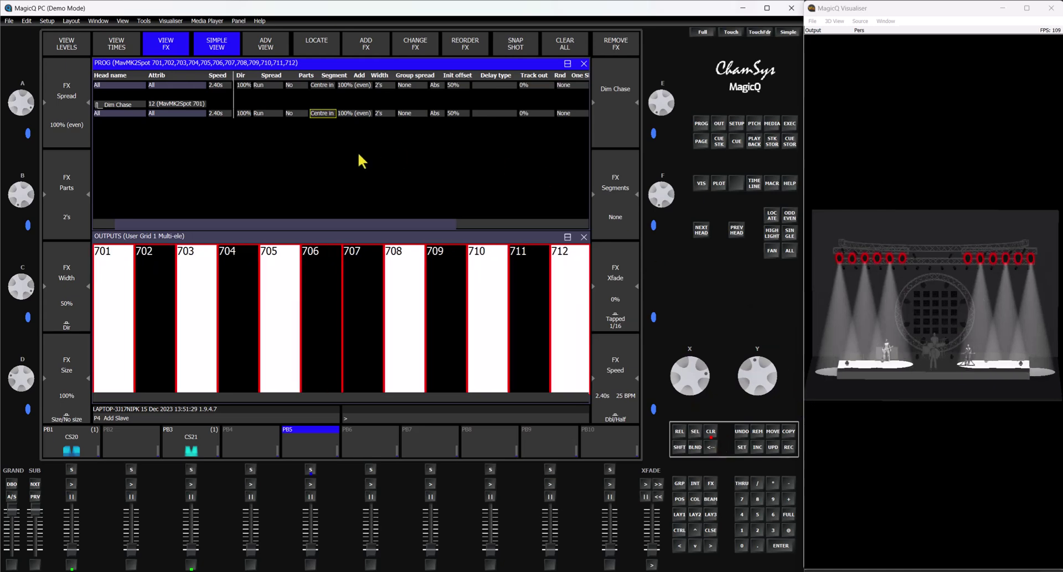
Record the dim chase look onto playback PB5 and clear the programmer.
left_click(788, 447)
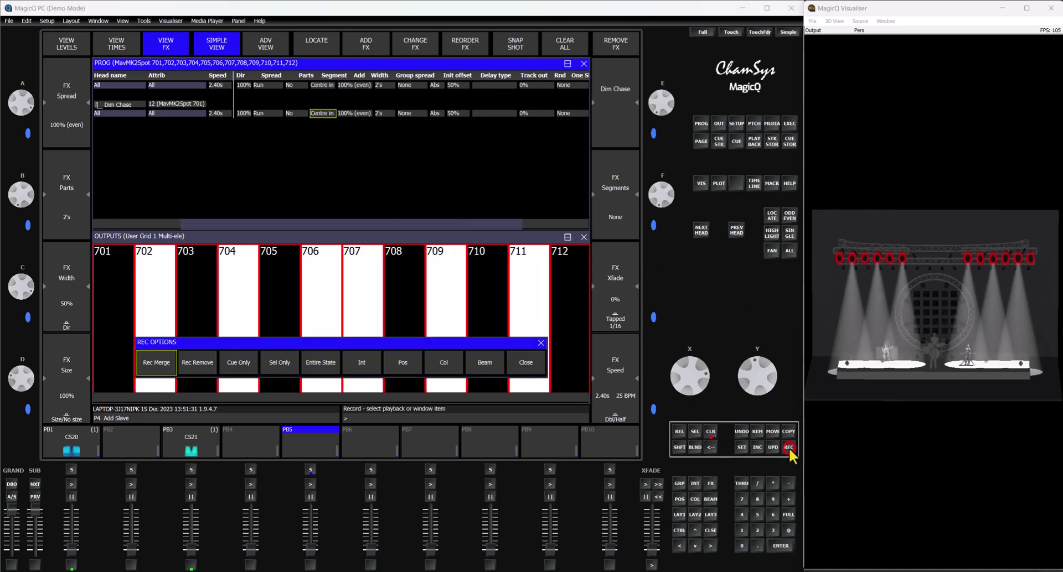
left_click(311, 439)
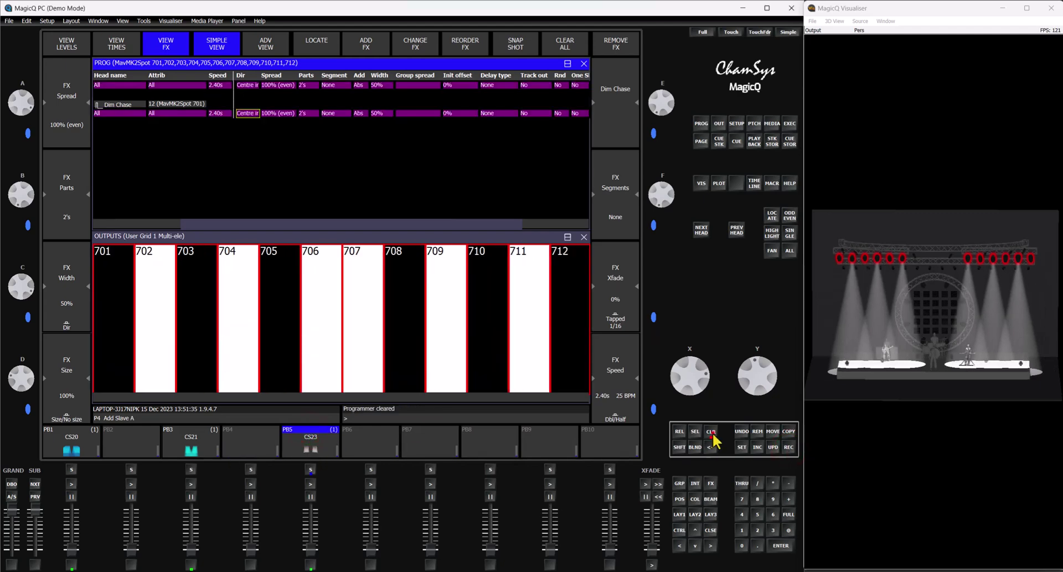
left_click(711, 433)
Raise playback PB5 to 100 and open the effects of the cue in its cue stack.
left_click_drag(313, 564, 315, 484)
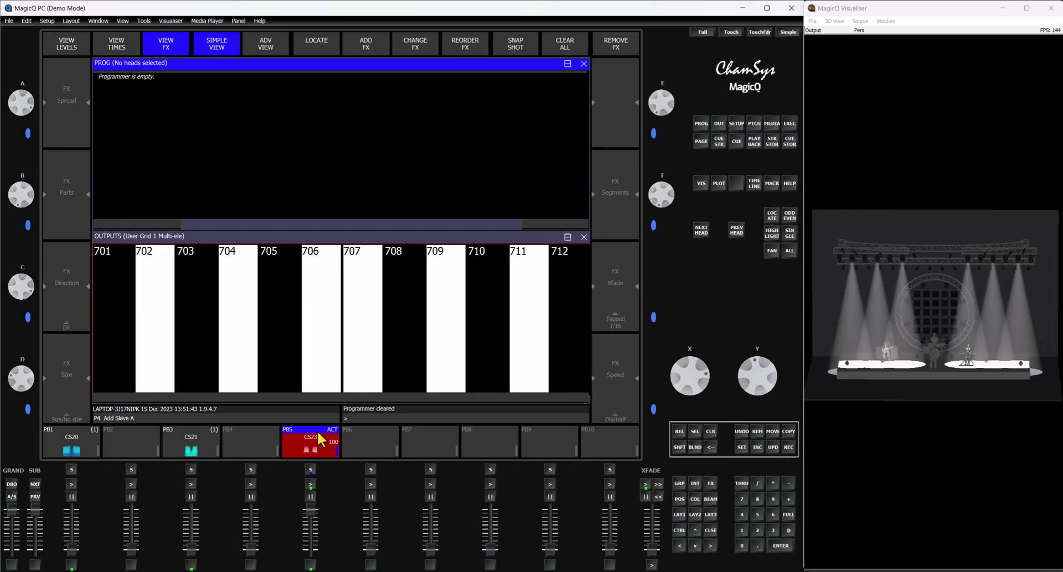
left_click(317, 430)
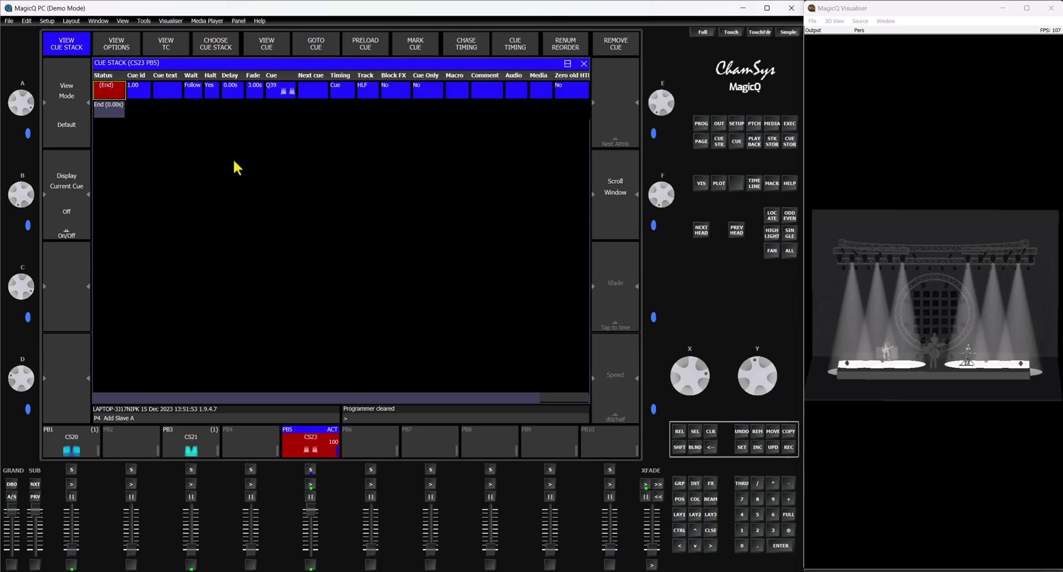
left_click(272, 48)
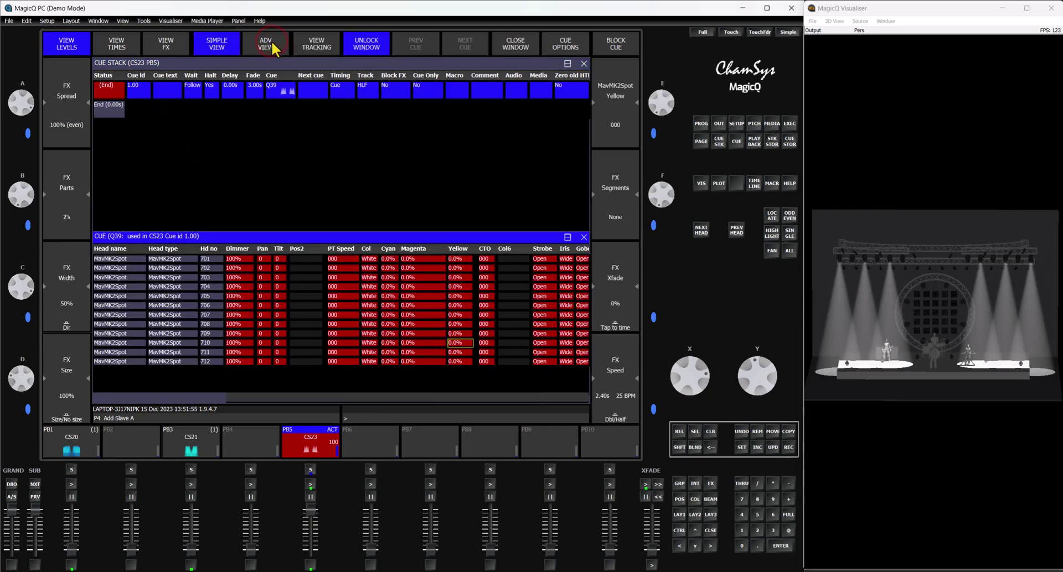
left_click(165, 48)
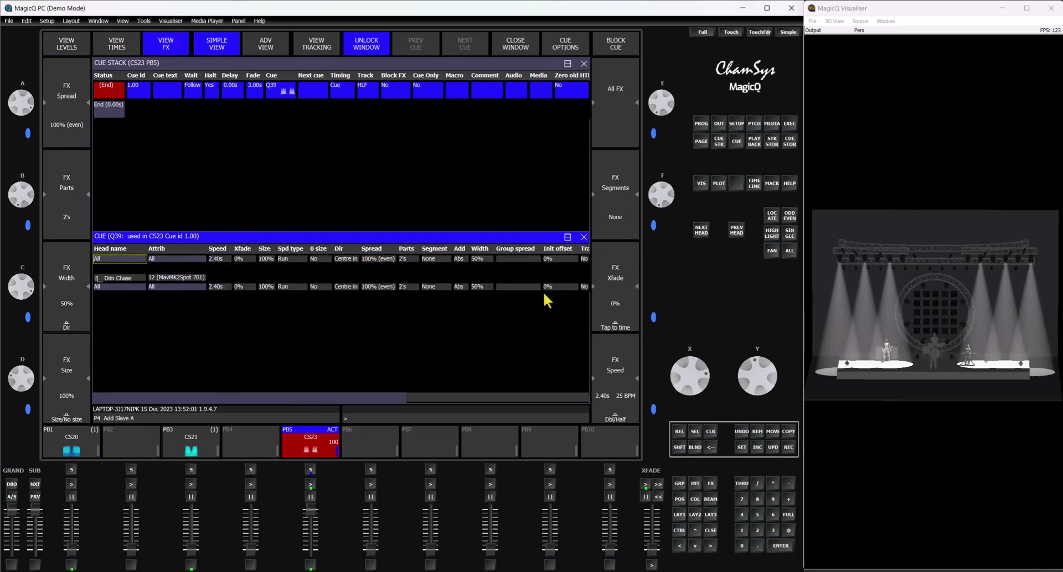
Set the recorded cue's effect parts to None and raise its crossfade to 94%.
left_click(71, 165)
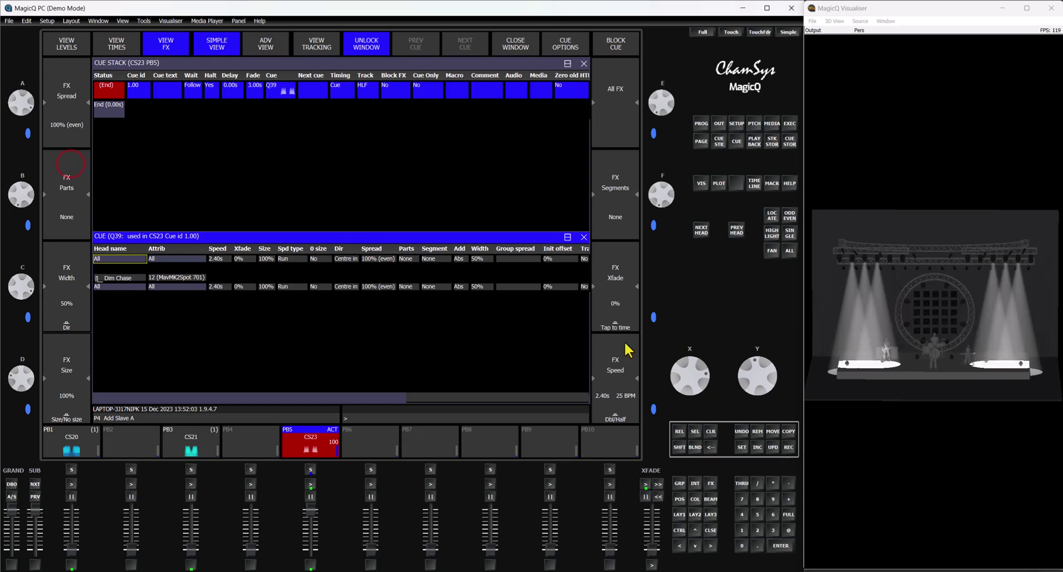
left_click_drag(772, 381, 761, 432)
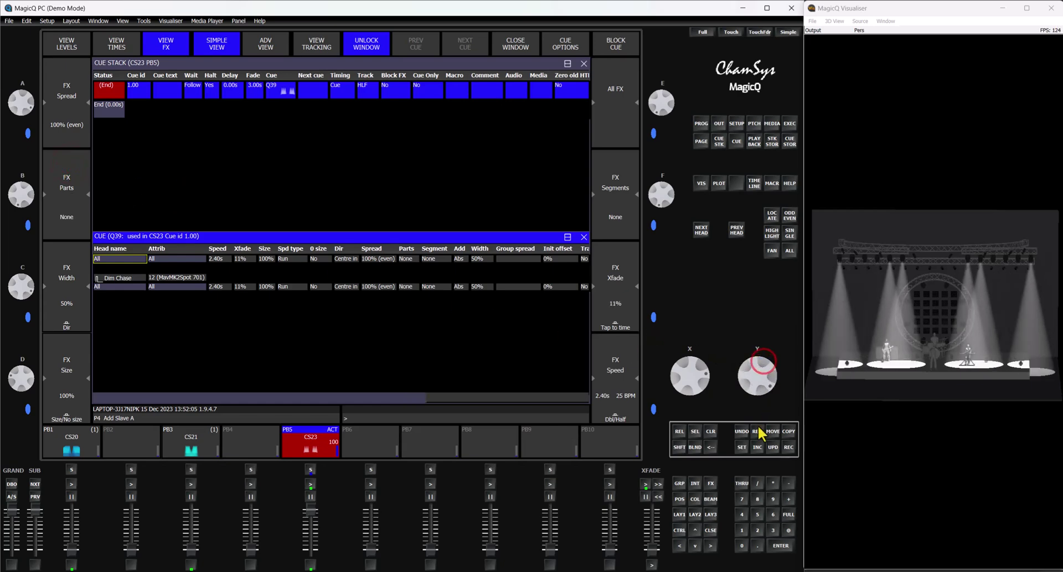
mouse_move(766, 358)
left_mouse_down()
mouse_move(775, 382)
mouse_move(768, 411)
left_mouse_up()
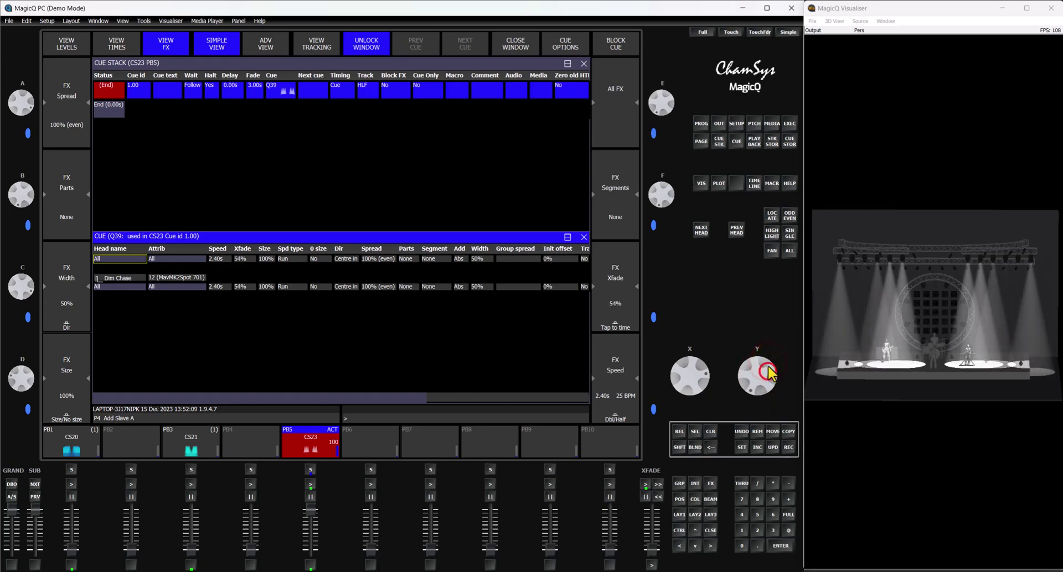
left_click_drag(768, 414, 767, 378)
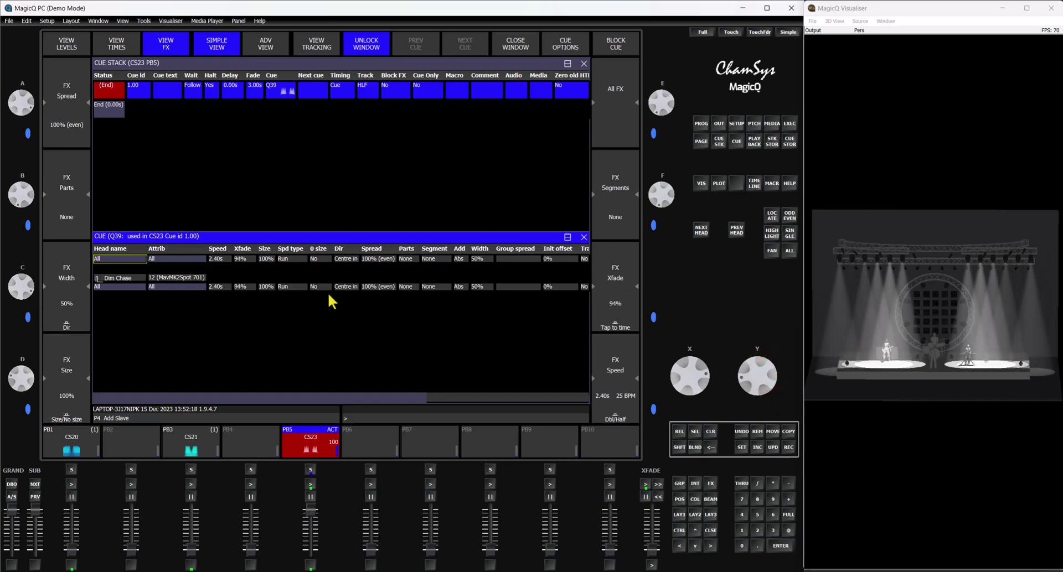
Set the recorded PB5 cue's Dim Chase direction to Centre out and its parts to 2's.
left_click(346, 287)
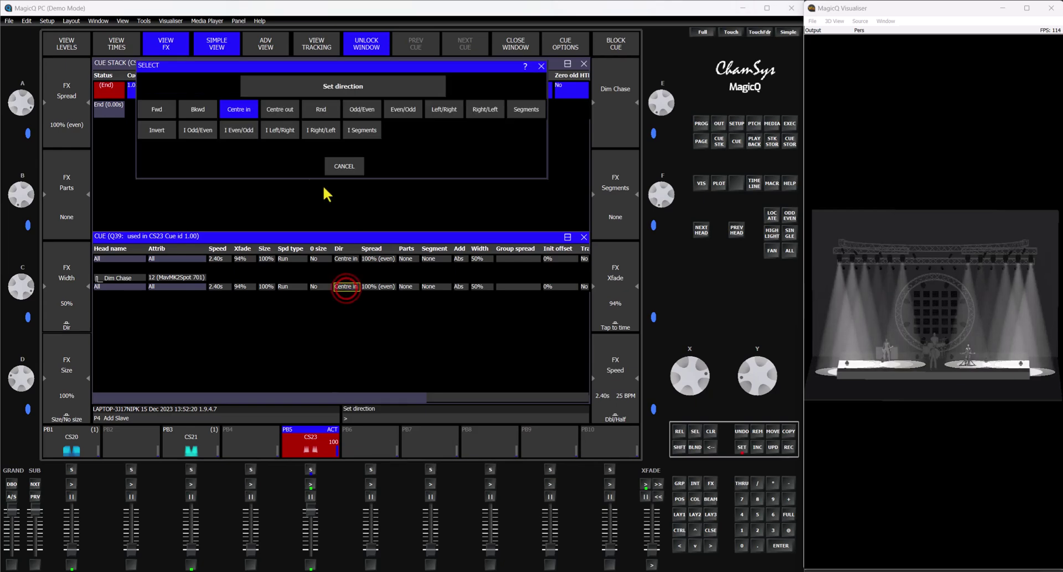
left_click(287, 109)
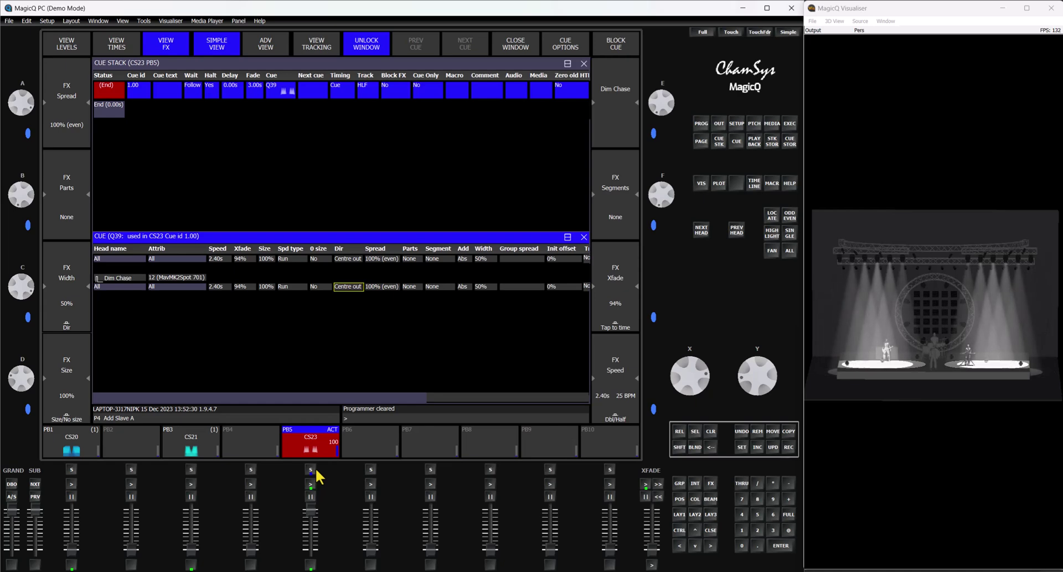
left_click(680, 517)
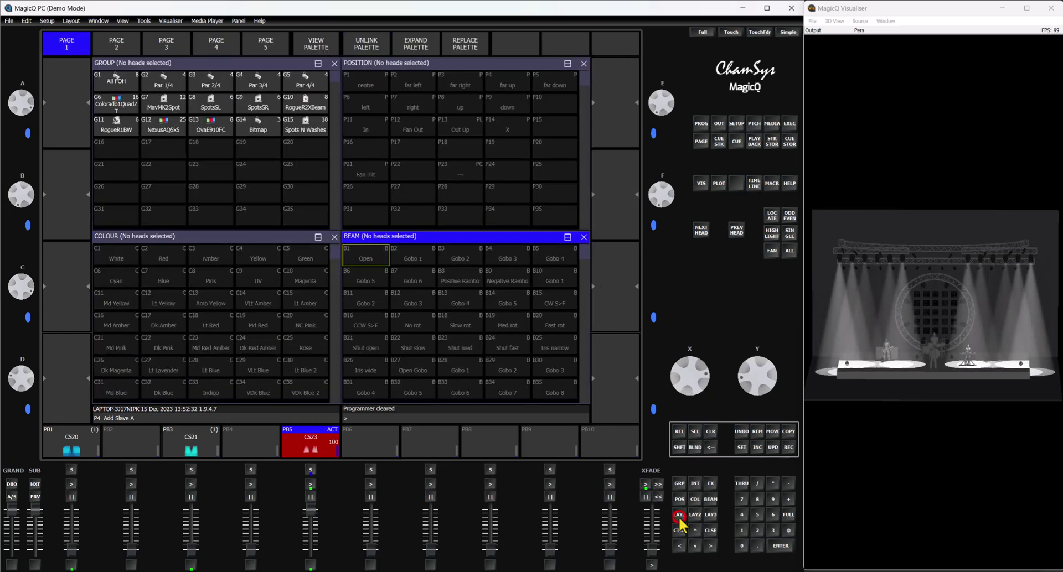
left_click(310, 469)
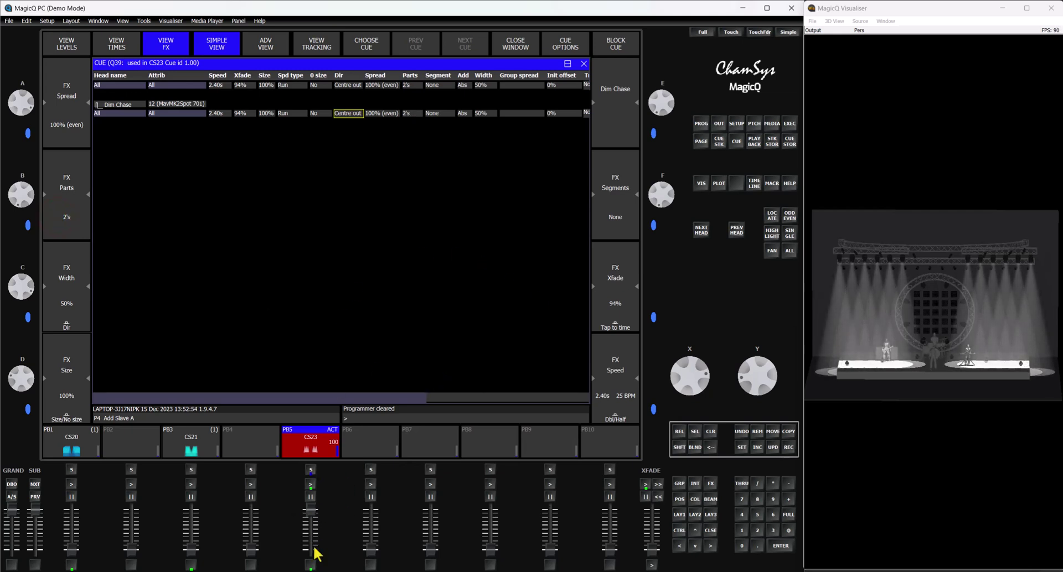
Close the cue view, clear the programmer and release playback PB5.
left_click(584, 63)
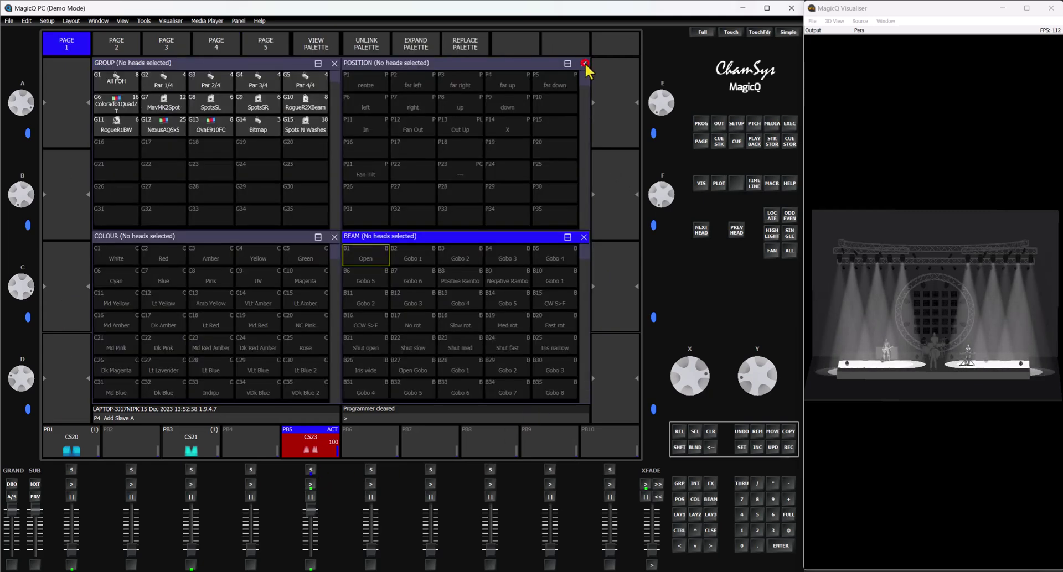
left_click(711, 432)
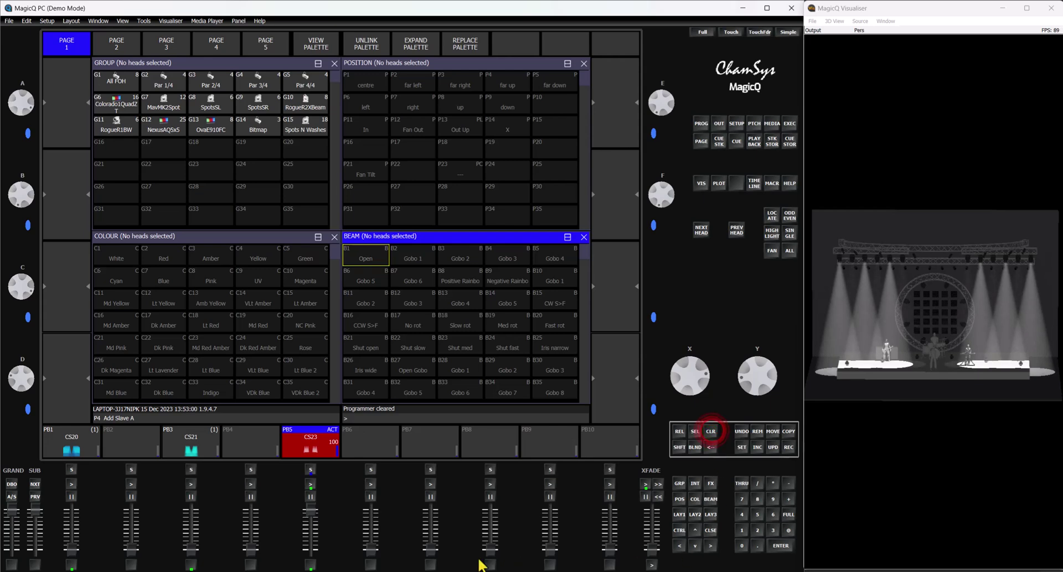
left_click(310, 497)
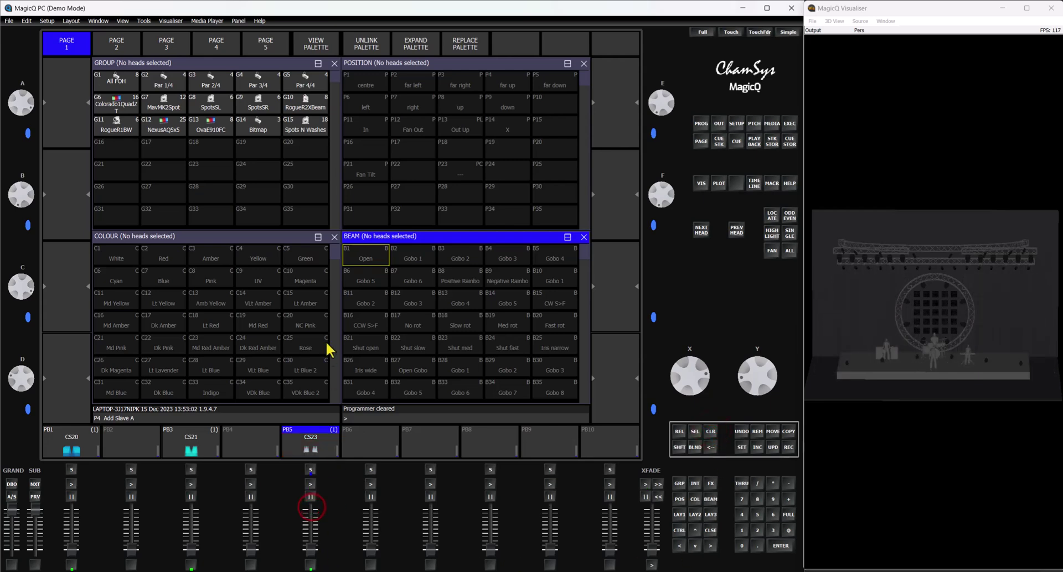
Locate the MavMK2Spot heads and add the blueflick effect from the Colour effects library.
left_click(174, 106)
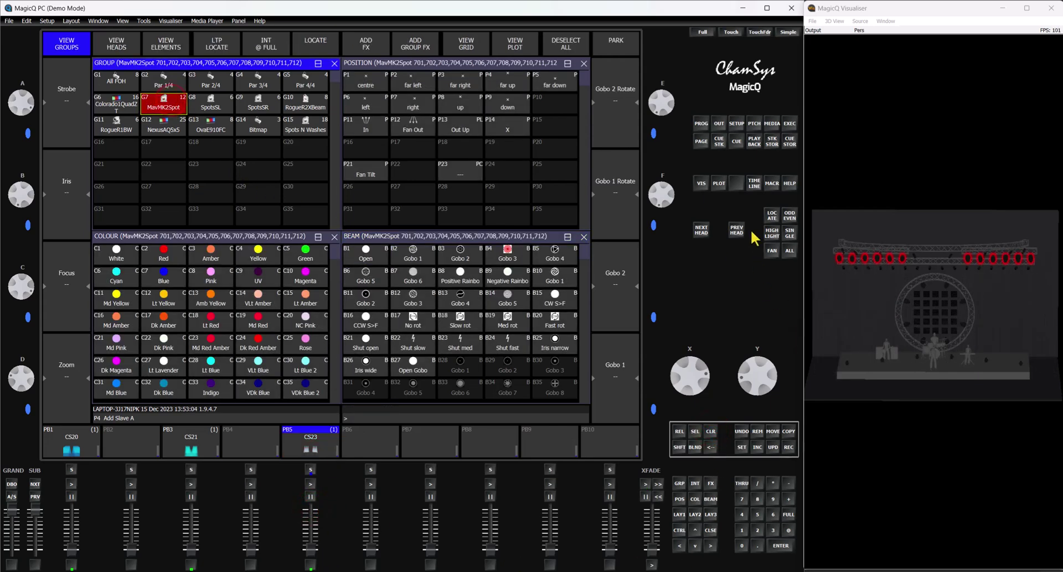
left_click(772, 216)
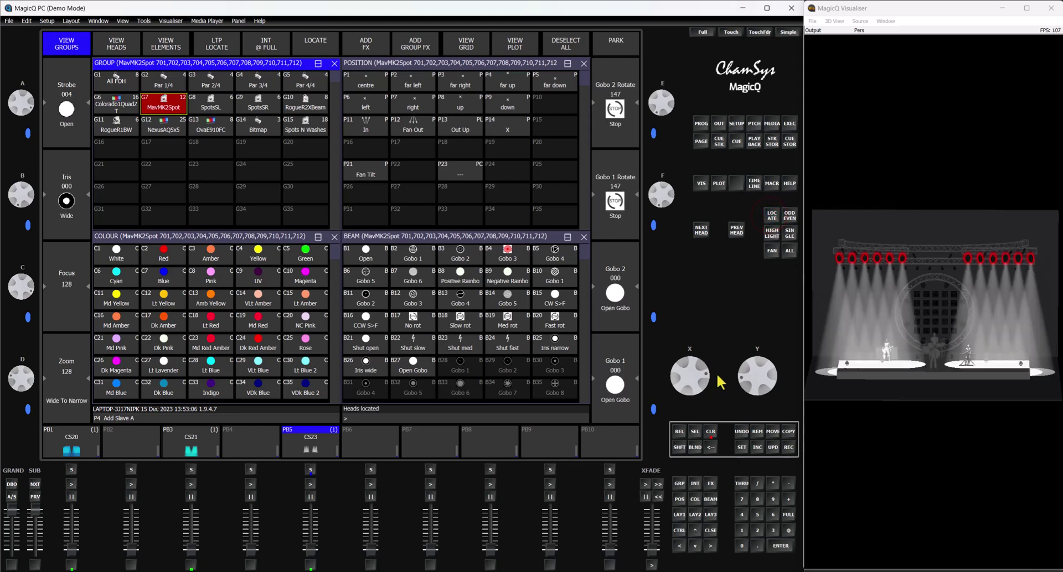
left_click(366, 44)
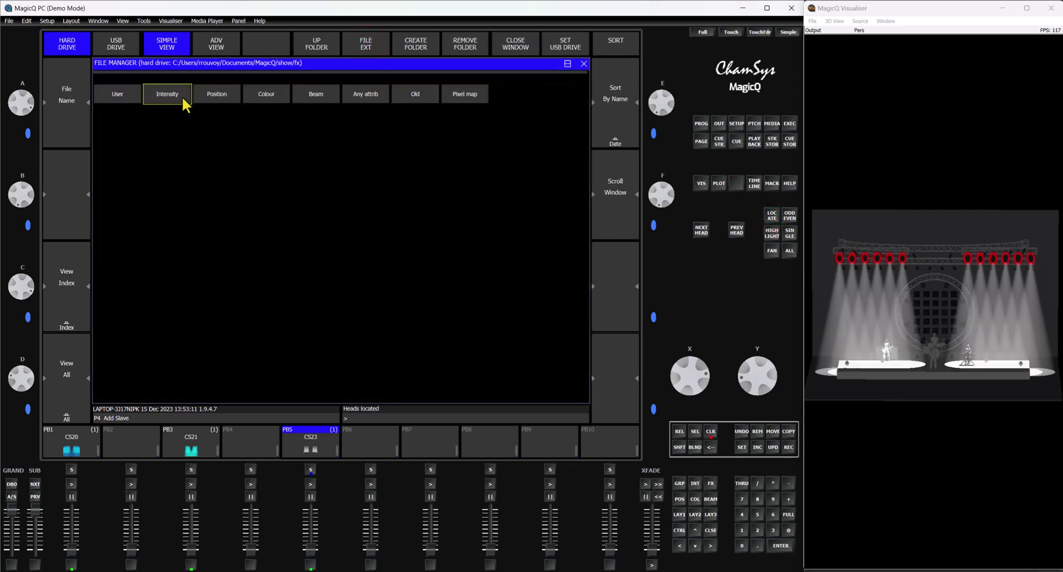
left_click(283, 92)
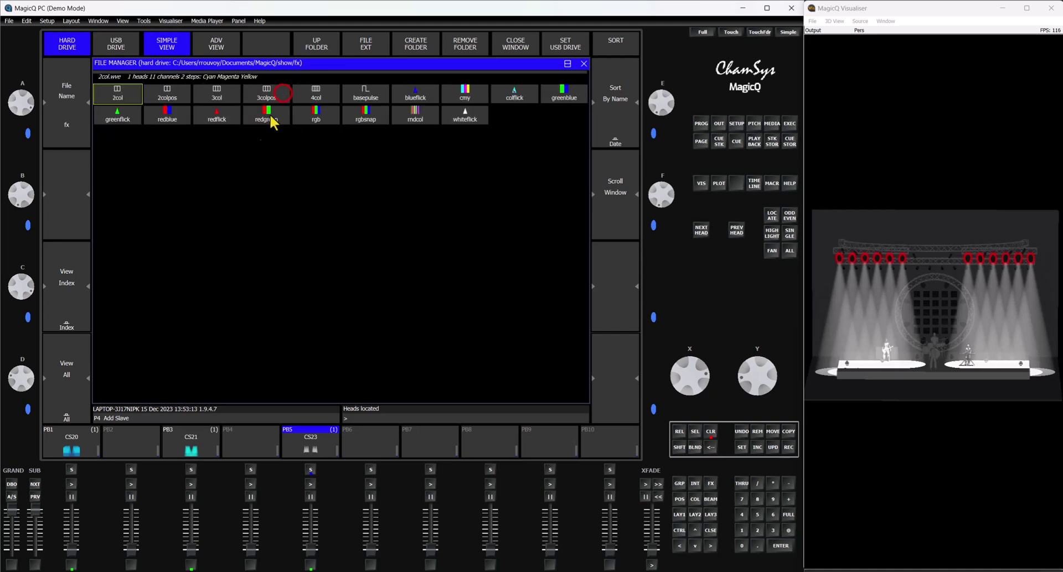
left_click(416, 93)
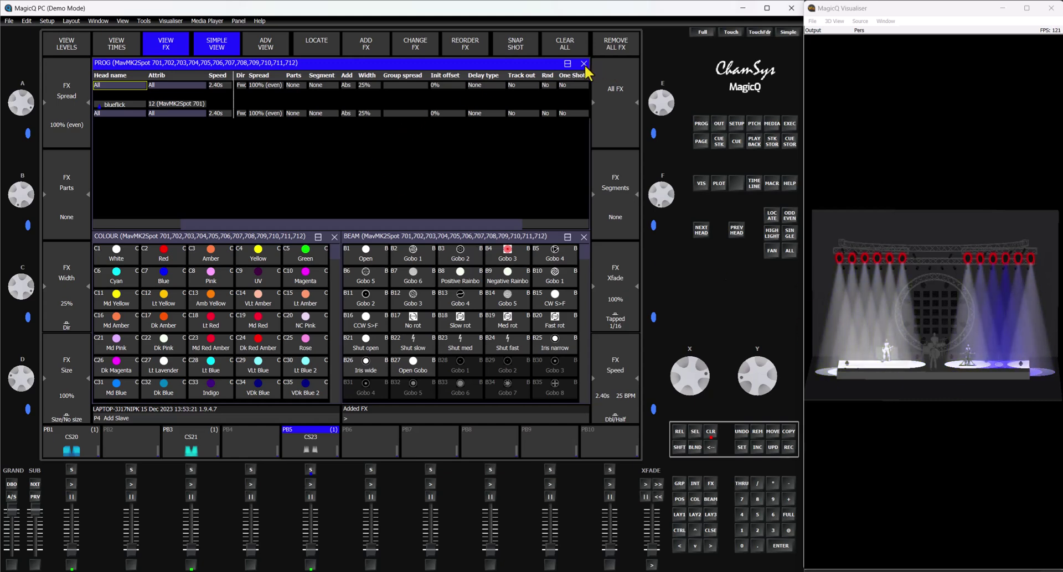
Record the current effect as FX palette F1 and name it "blue flick".
left_click(710, 484)
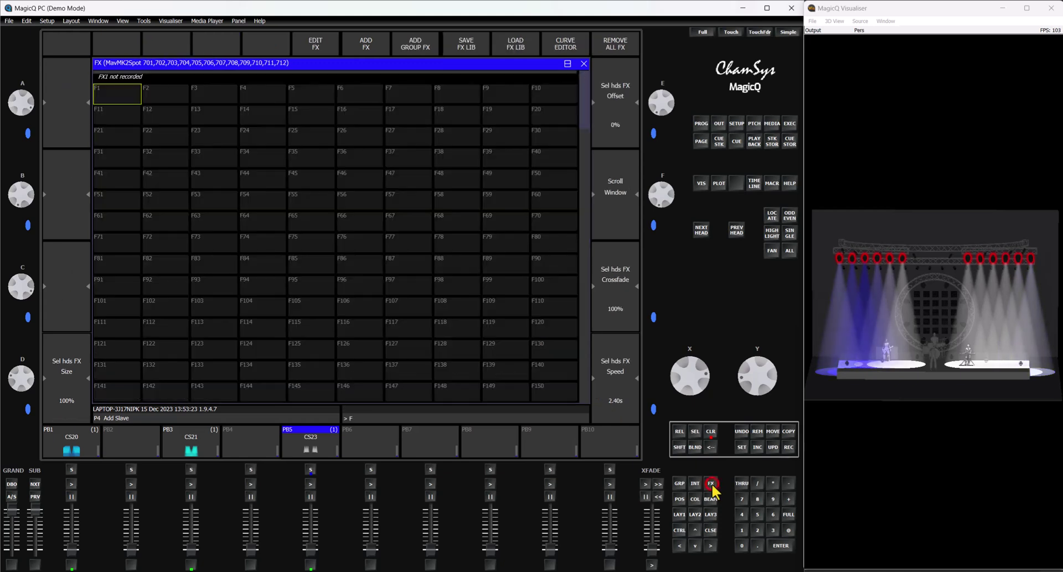
left_click(788, 447)
left_click(112, 97)
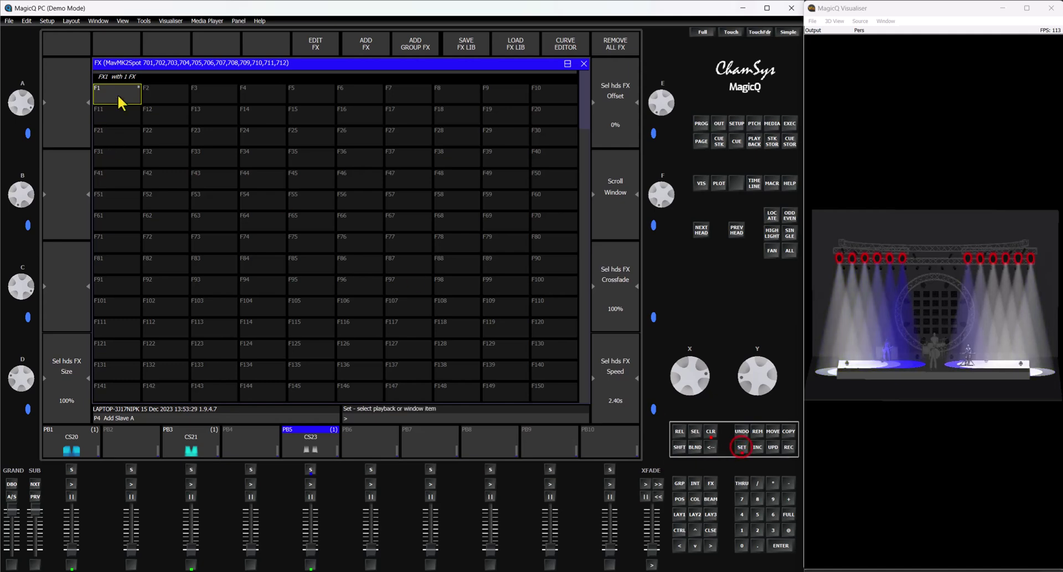
left_click(117, 97)
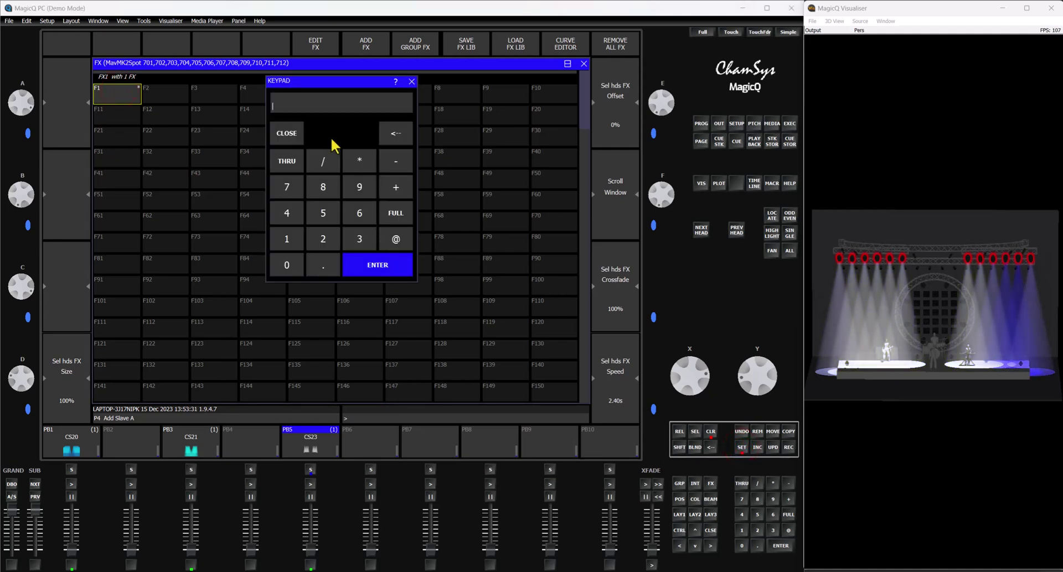
type("blue flick")
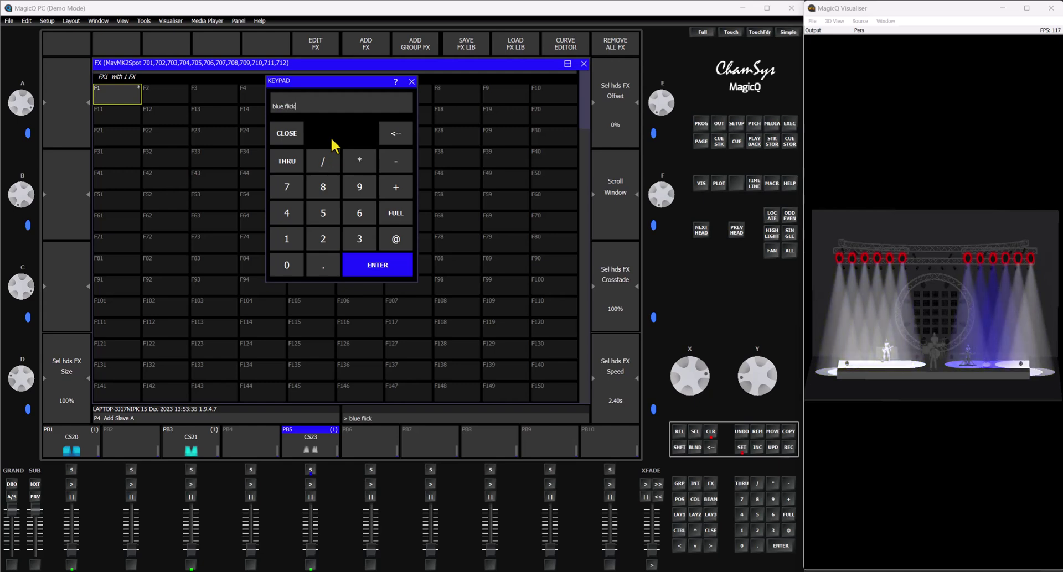
key("Return")
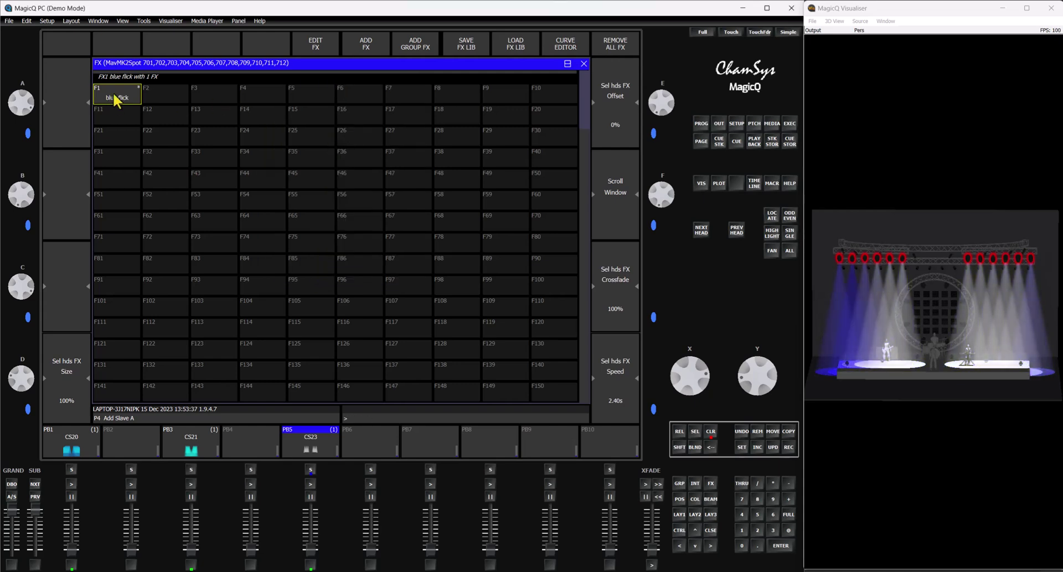
Clear the programmer, then locate the MavMK2Spot heads again and apply the blue flick palette from F1.
left_click(710, 433)
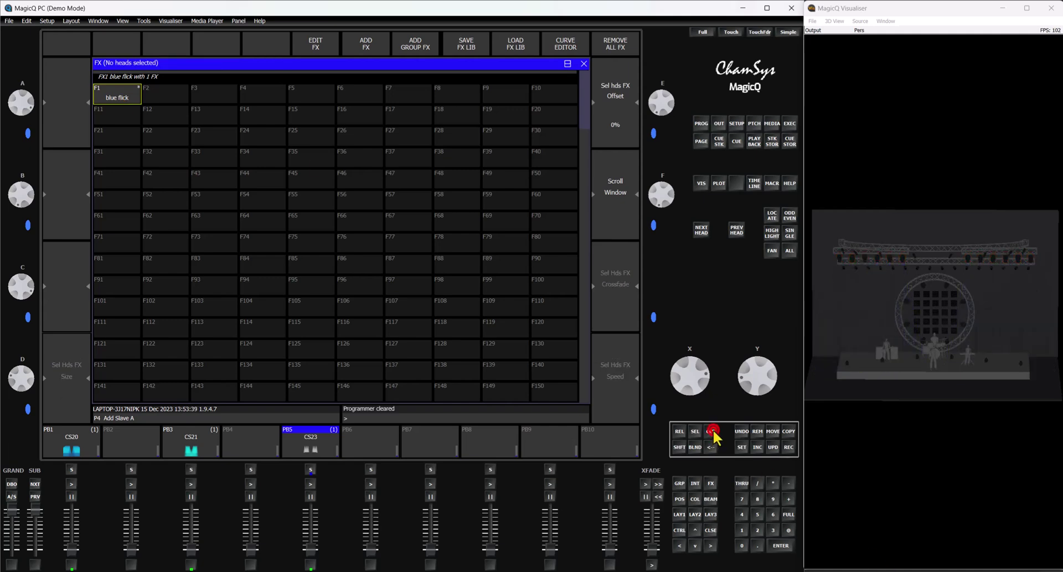
left_click(679, 484)
left_click(174, 107)
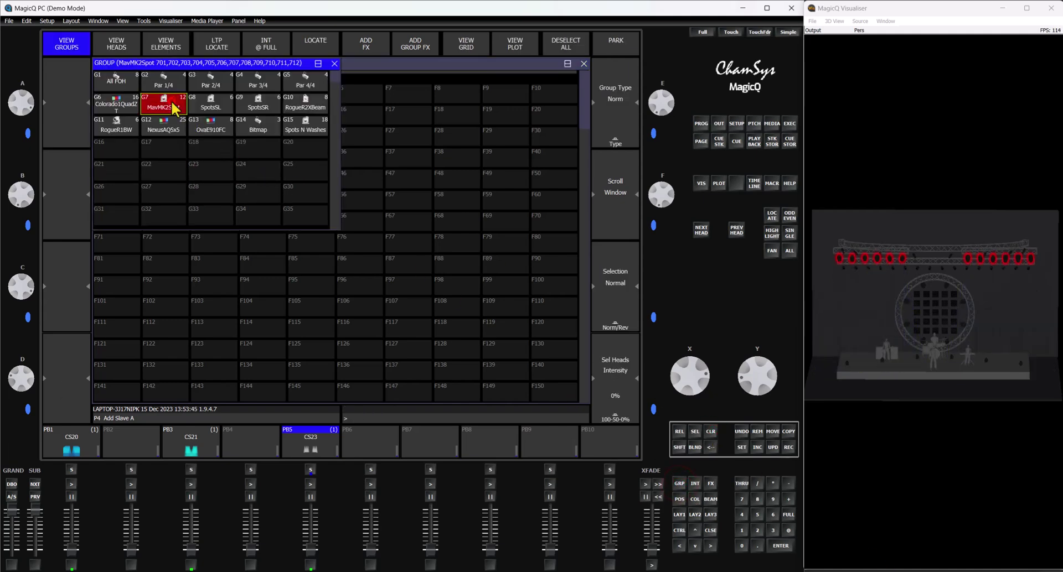
left_click(773, 221)
left_click(335, 64)
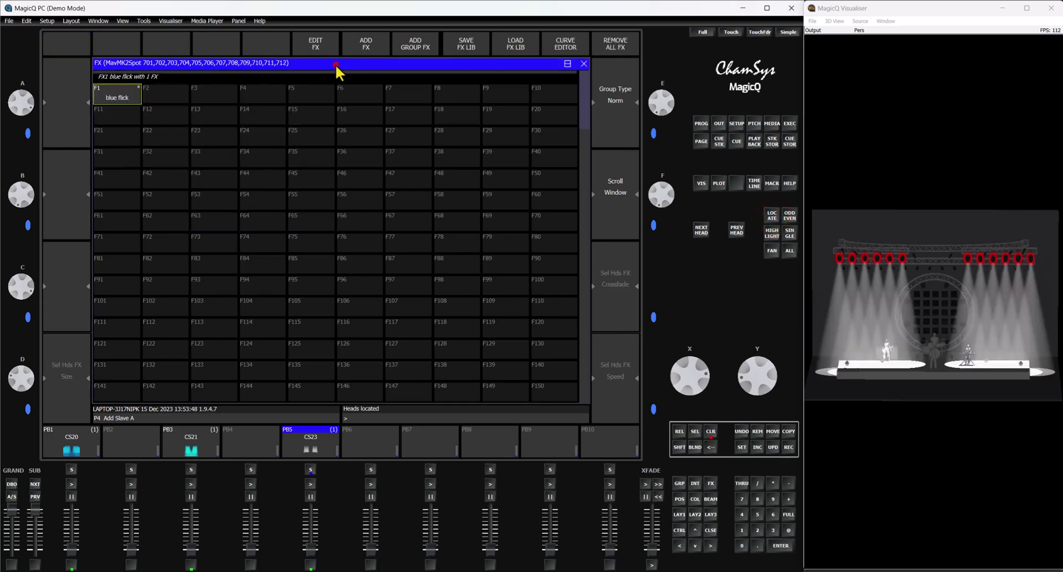
left_click(121, 99)
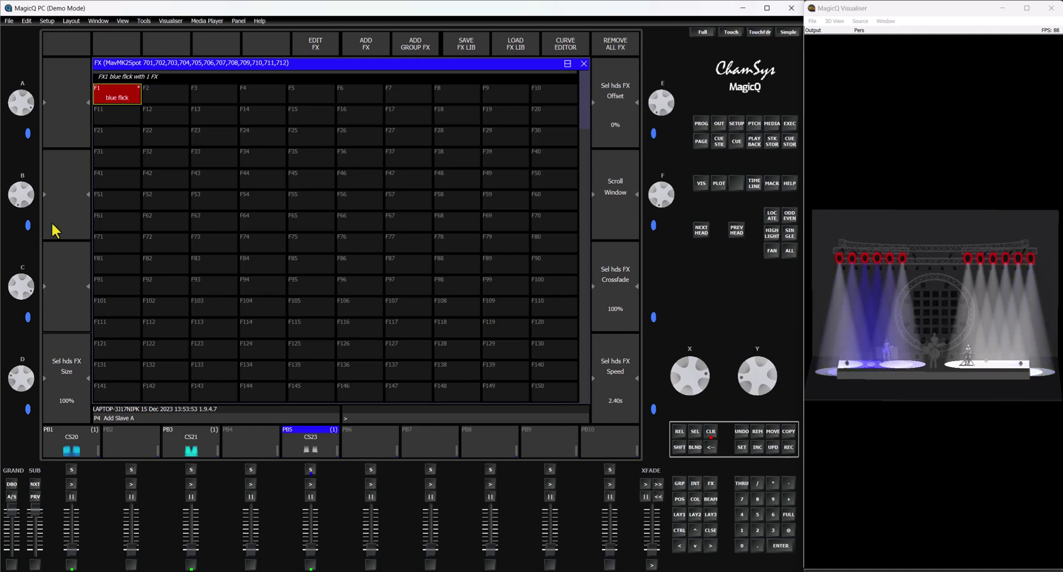
Review the heads' levels in the programmer and set the blue flick effect's parts to 2's.
left_click(702, 124)
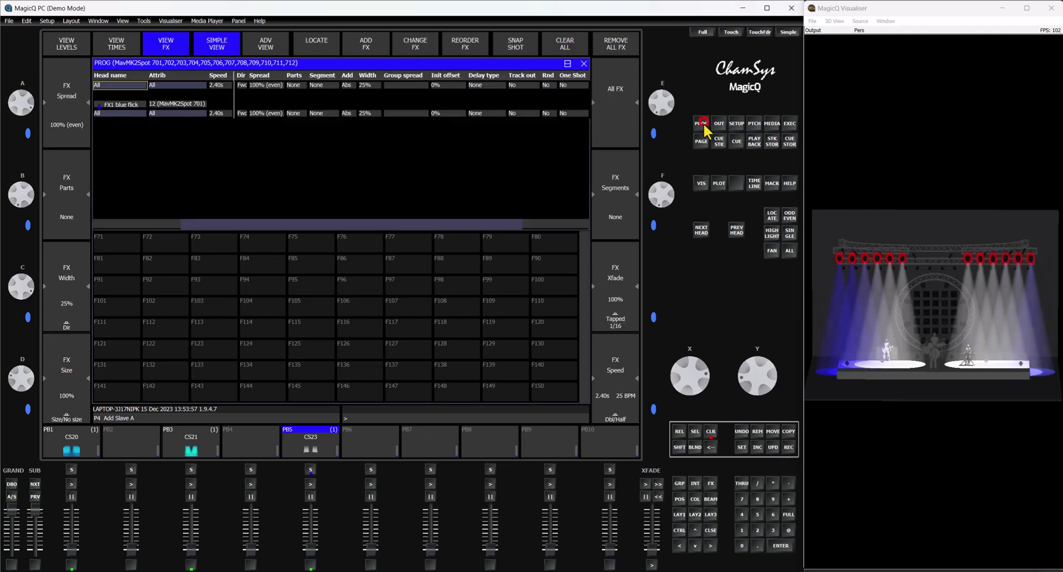
left_click(81, 49)
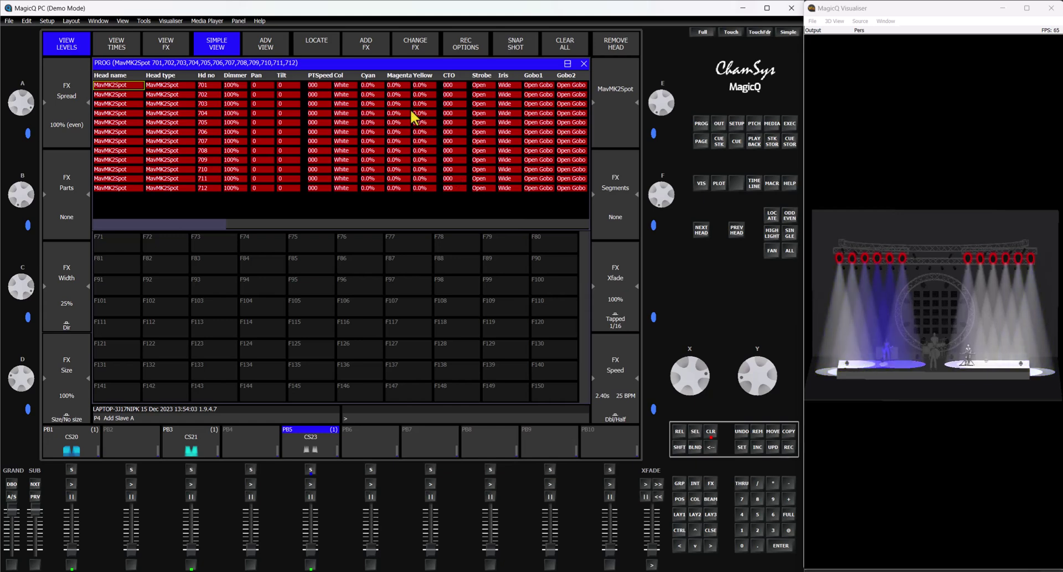
left_click(173, 50)
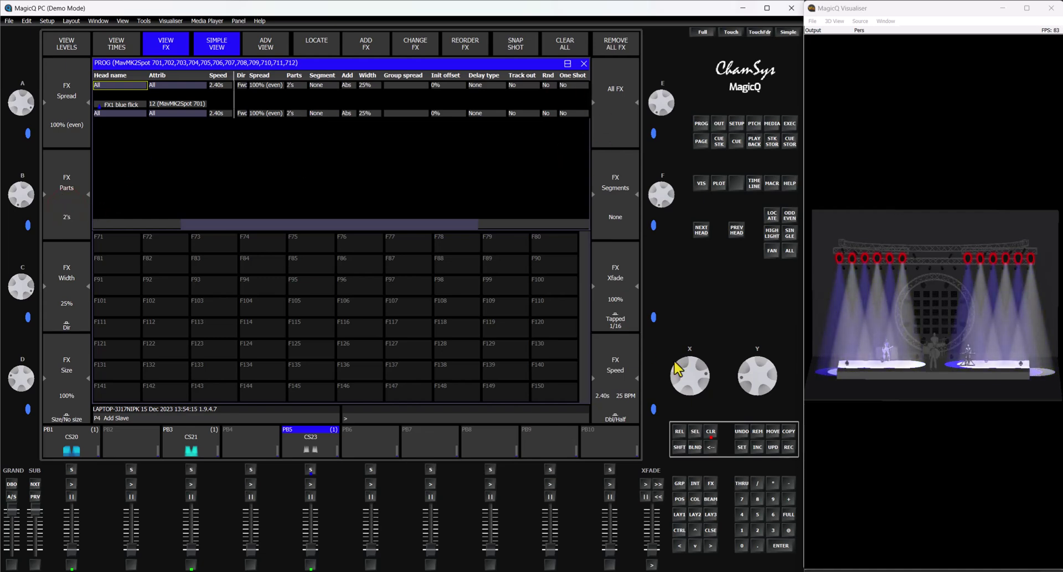
Record the blue flick look onto playback PB7 and raise the playback to 100 with the programmer cleared.
left_click(788, 447)
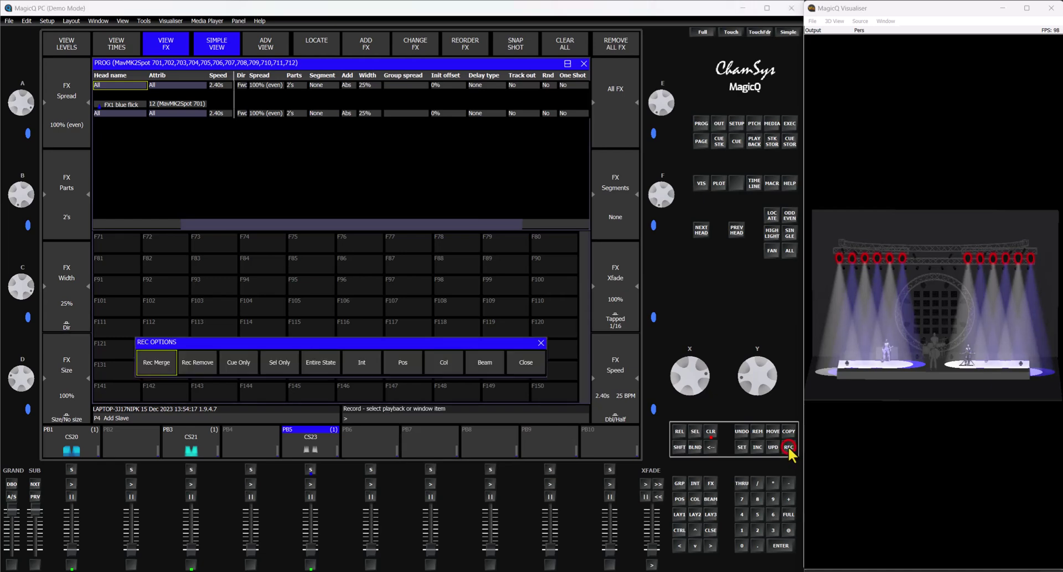
left_click(431, 471)
left_click(711, 432)
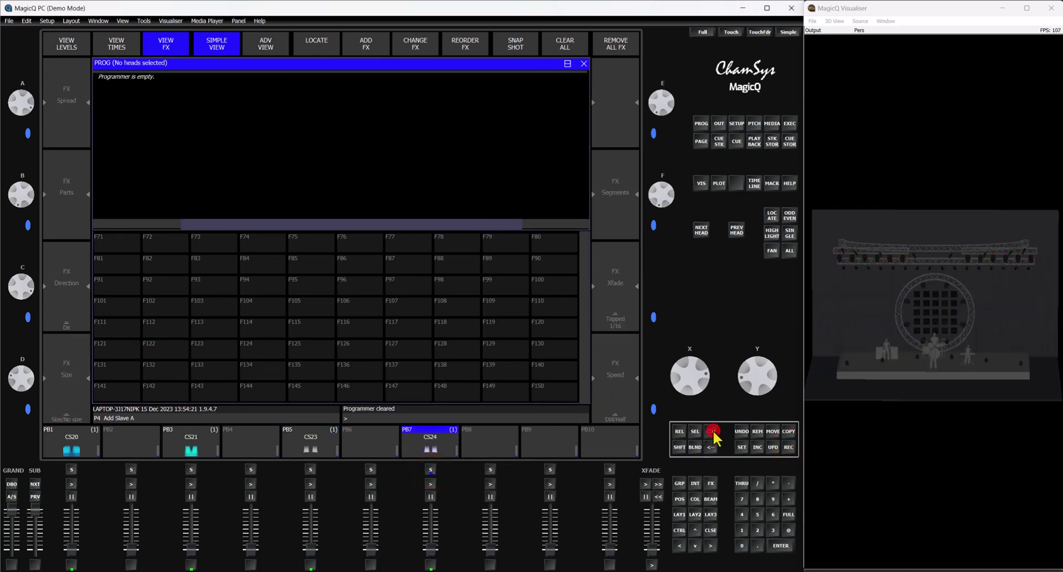
left_click_drag(431, 548, 430, 490)
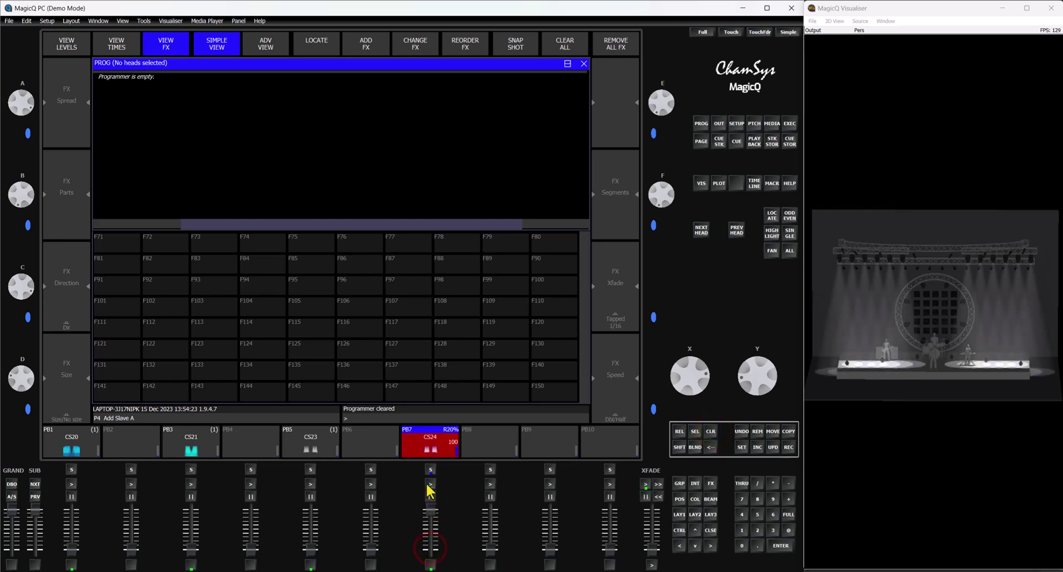